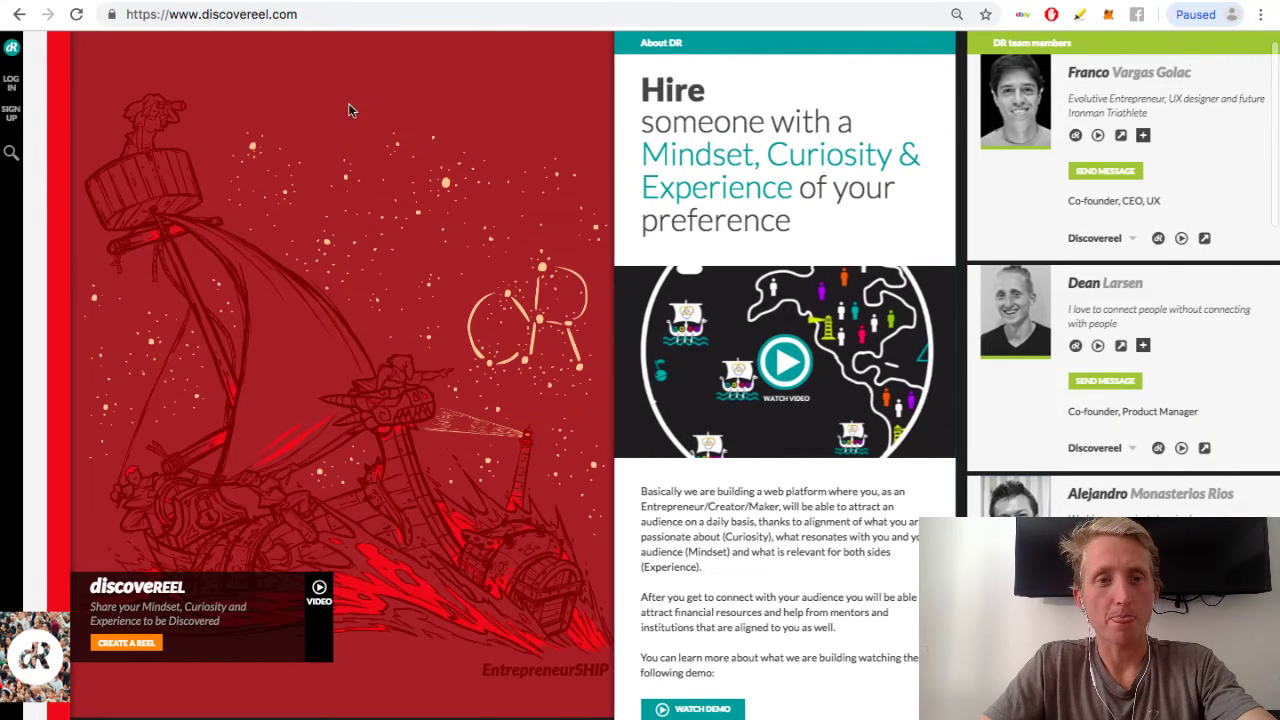
# Step: Scroll the home page right to the Product/Journey updates column showing S1E6 and S1E5, beside the Lean Startup store
pyautogui.click(351, 13)
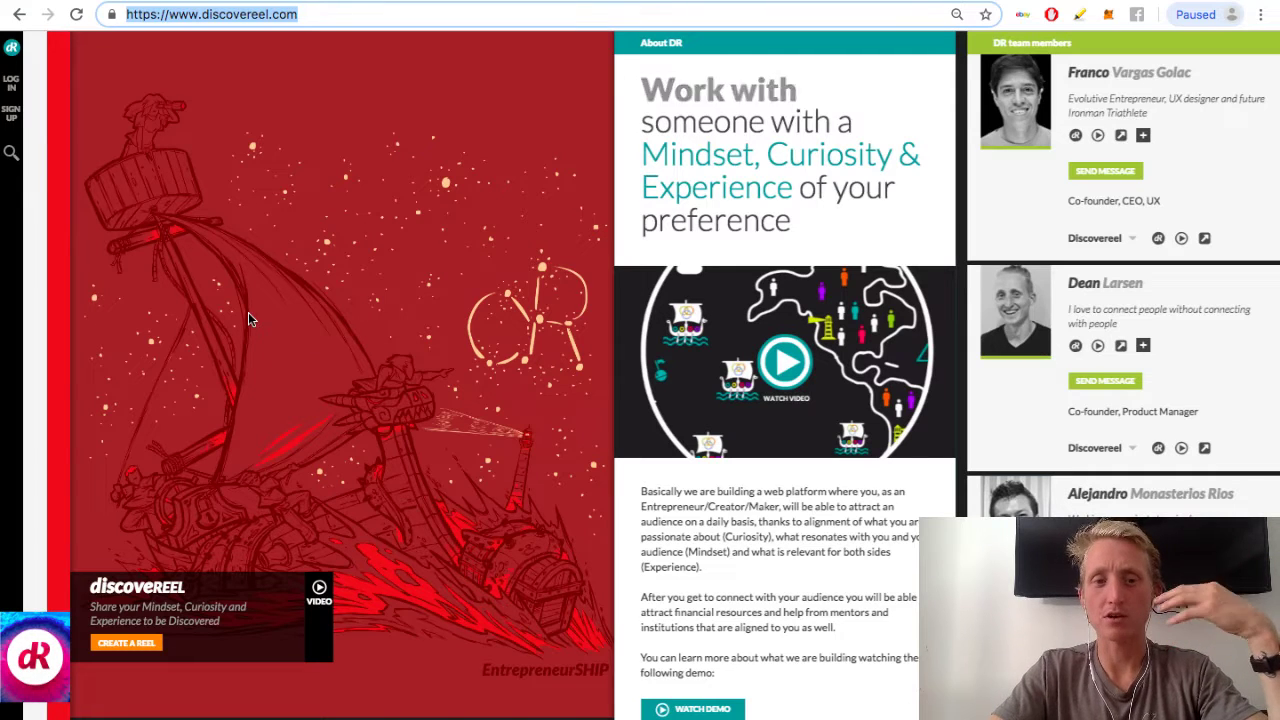
pyautogui.hscroll(3, 248, 312)
pyautogui.hscroll(8, 248, 318)
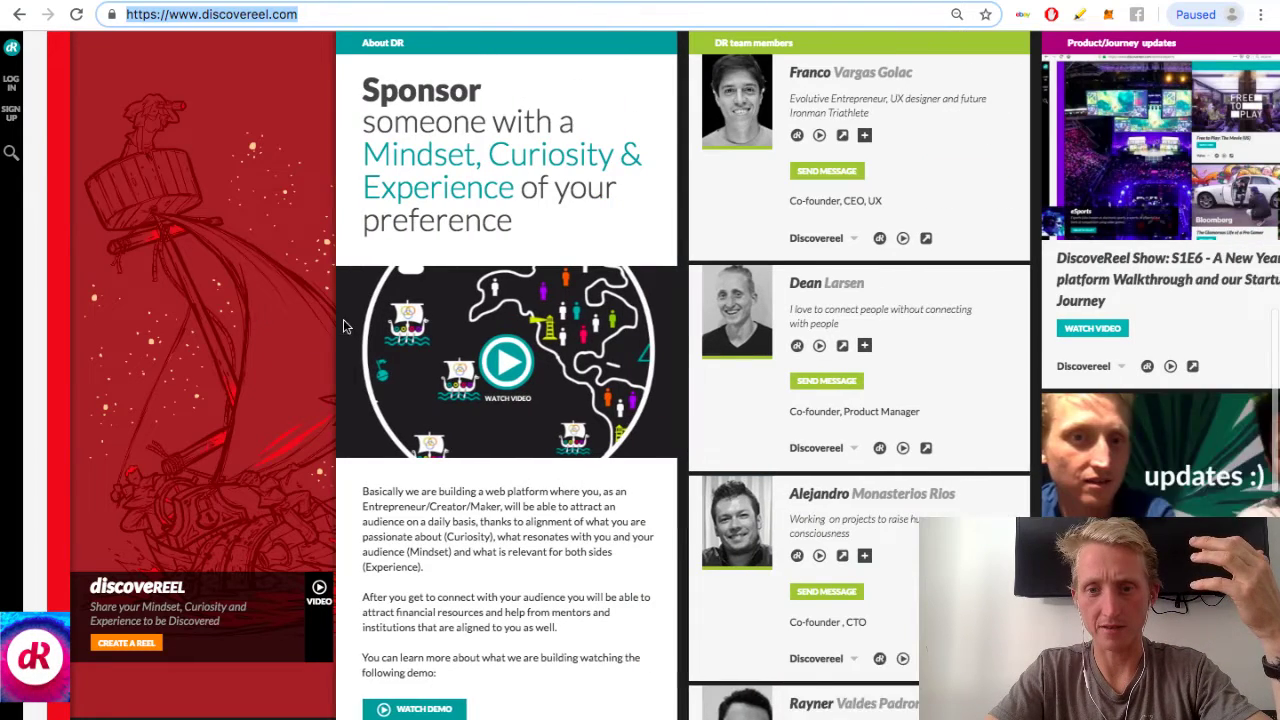
pyautogui.scroll(-2, 388, 365)
pyautogui.hscroll(3, 388, 365)
pyautogui.scroll(-2, 388, 365)
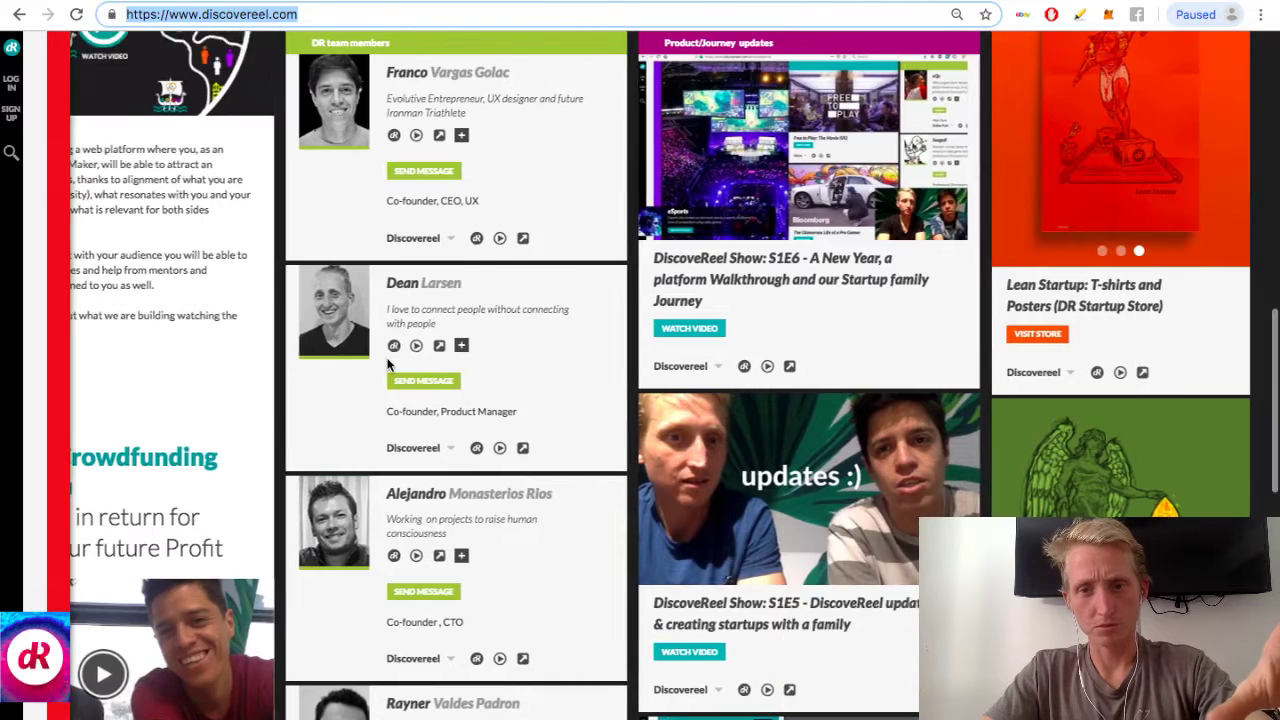
pyautogui.scroll(-2, 586, 384)
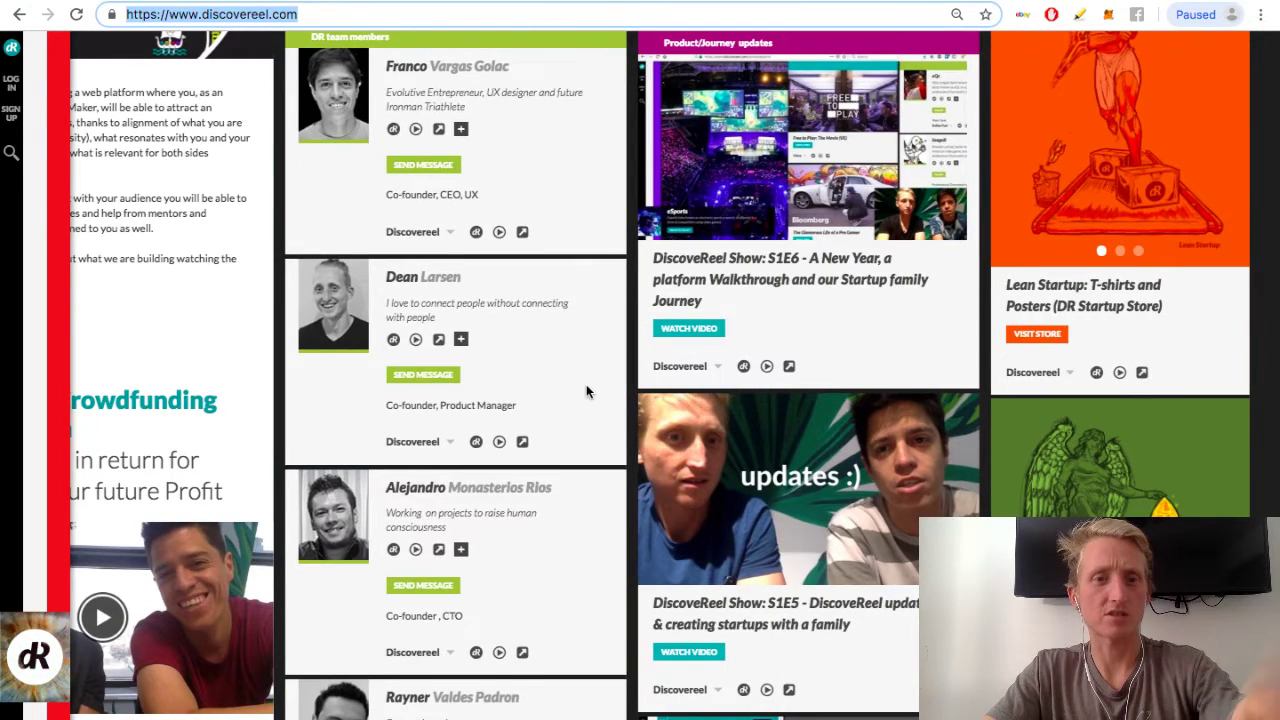
pyautogui.scroll(2, 586, 384)
pyautogui.scroll(4, 166, 354)
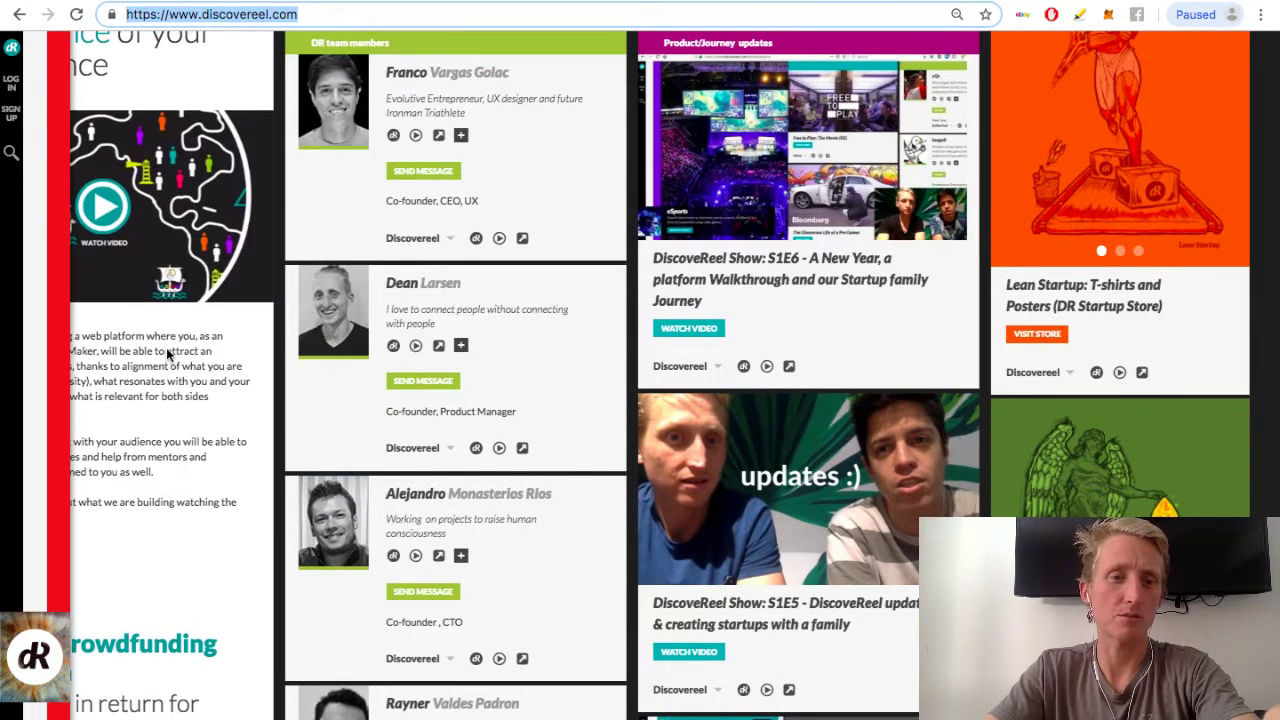
pyautogui.hscroll(-5, 261, 286)
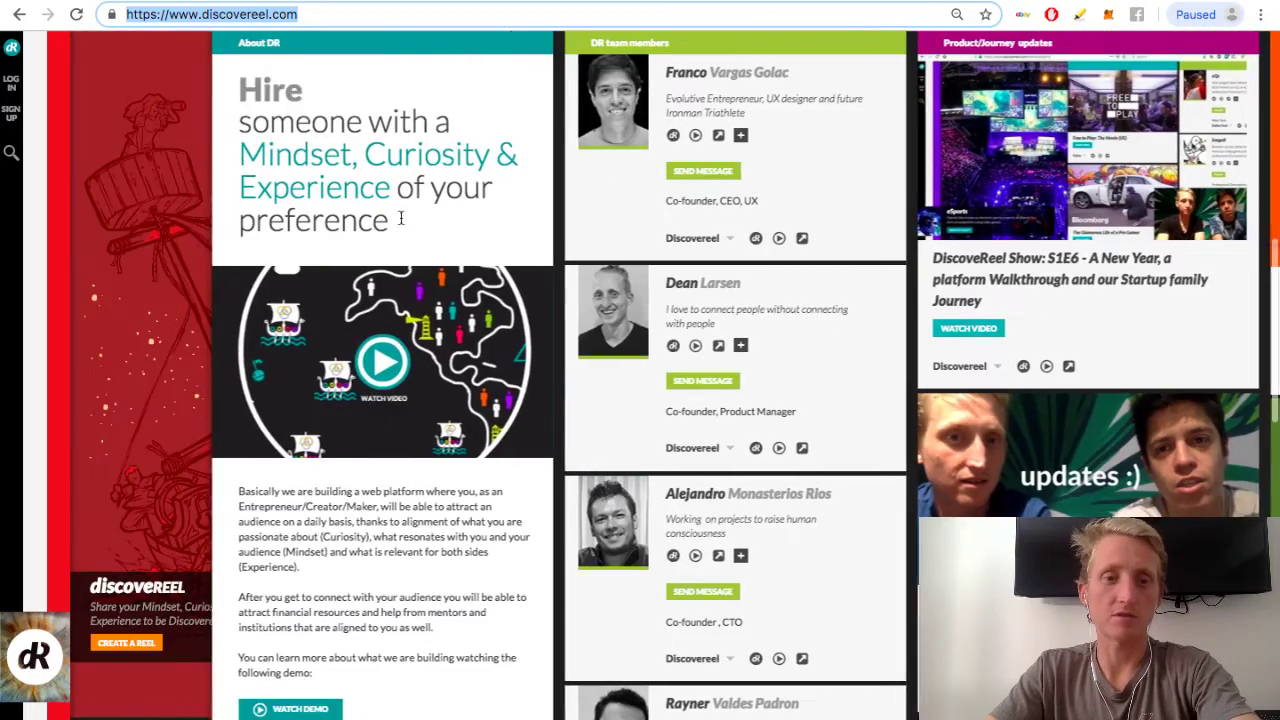
pyautogui.hscroll(2, 423, 296)
pyautogui.scroll(-10, 423, 296)
pyautogui.scroll(-2, 423, 297)
pyautogui.scroll(10, 423, 297)
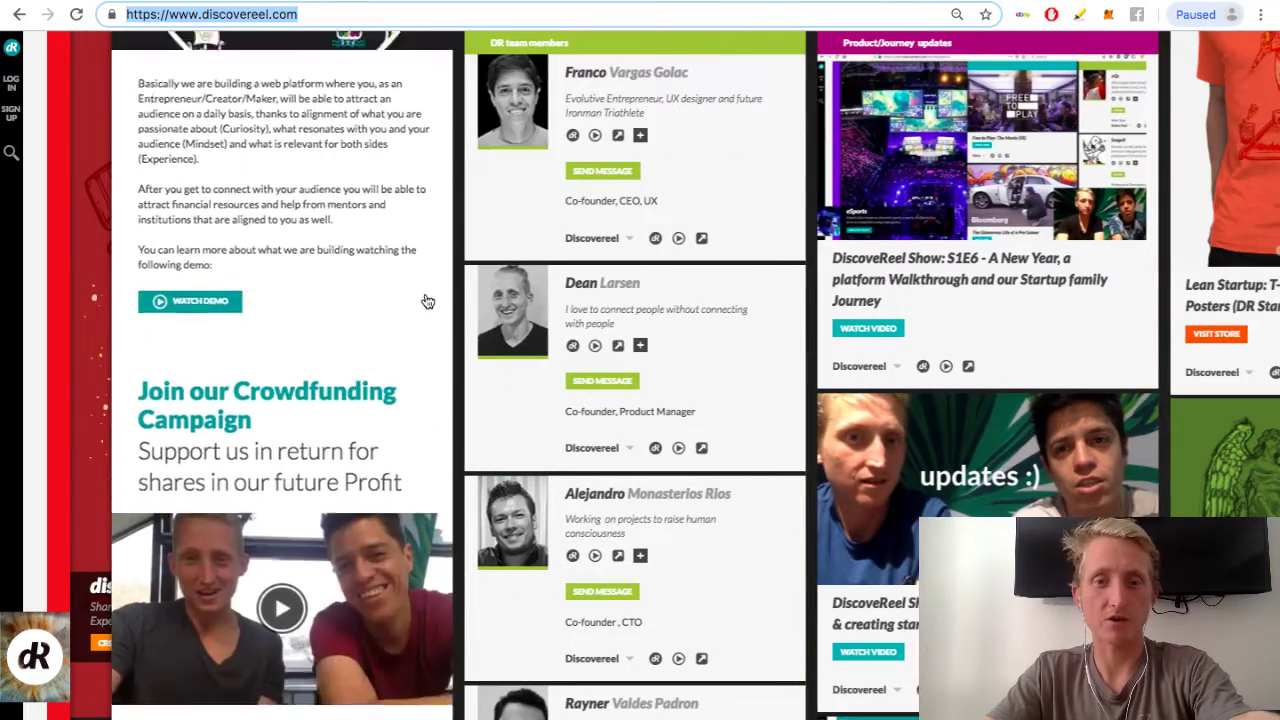
pyautogui.hscroll(-5, 827, 470)
pyautogui.hscroll(6, 827, 470)
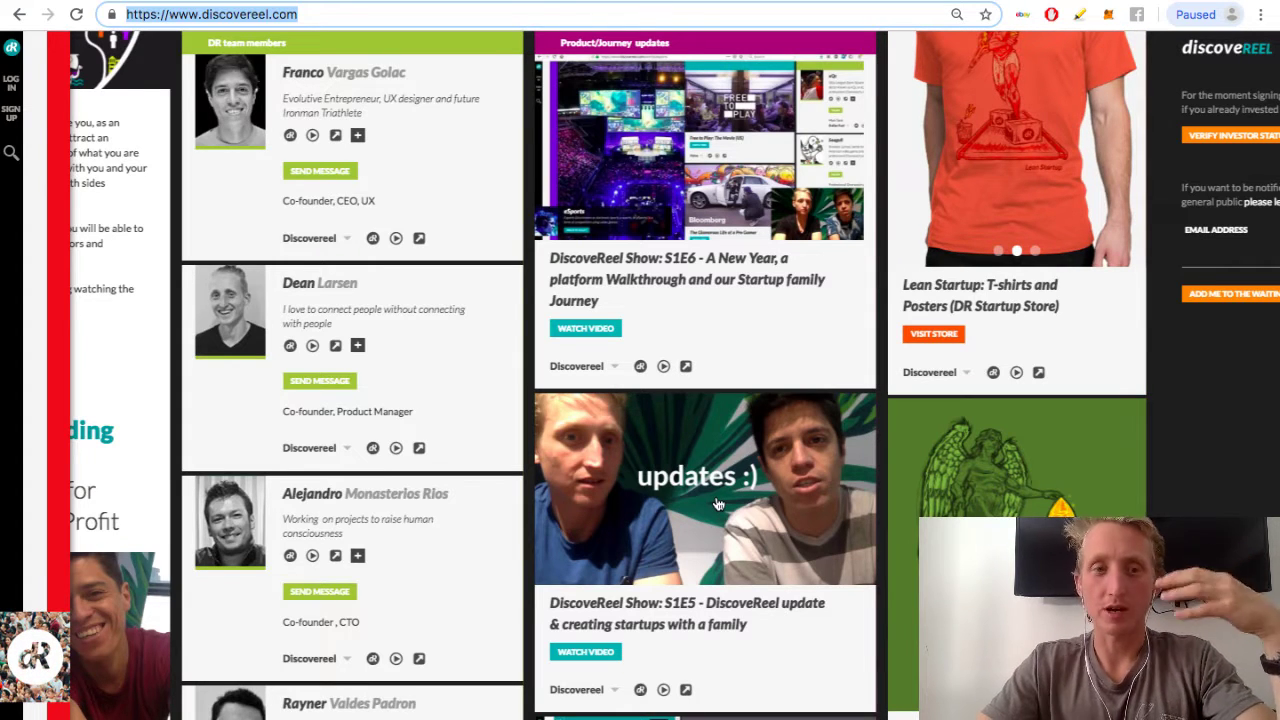
# Step: Scroll back to the home page's left edge with the red EntrepreneurSHIP banner and crowdfunding pitch
pyautogui.scroll(-10, 716, 505)
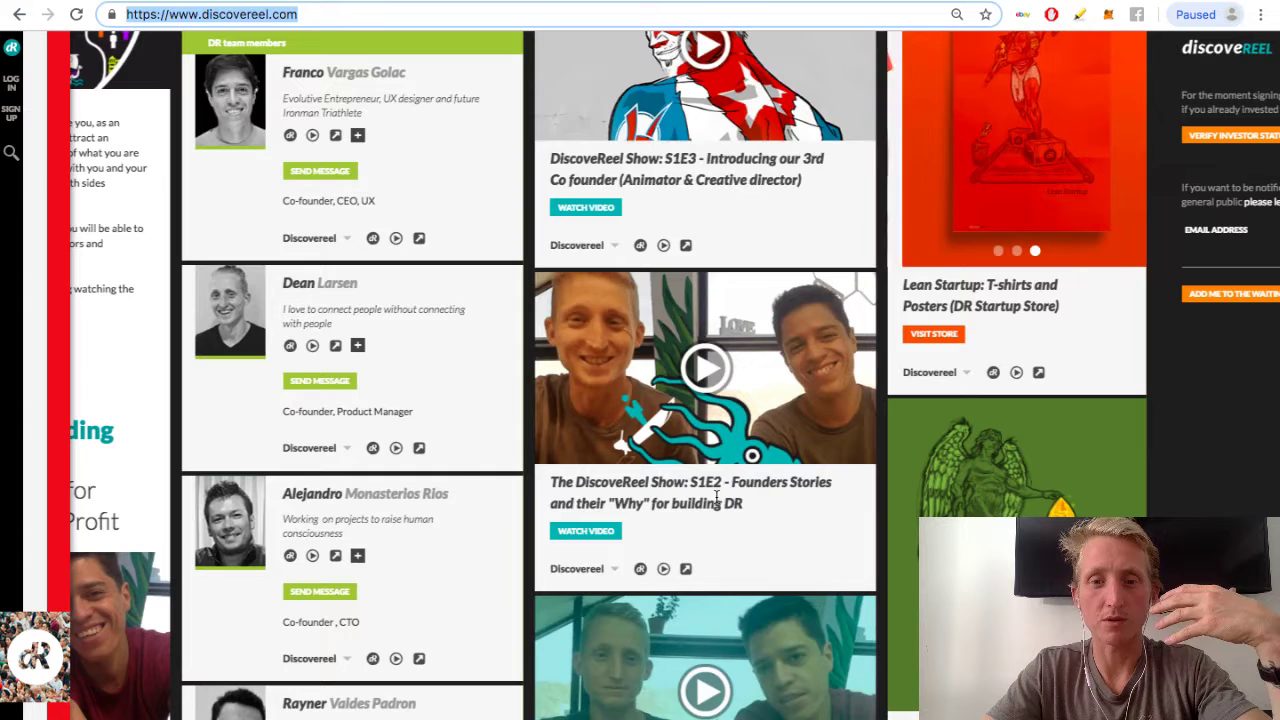
pyautogui.scroll(-3, 716, 497)
pyautogui.scroll(12, 740, 488)
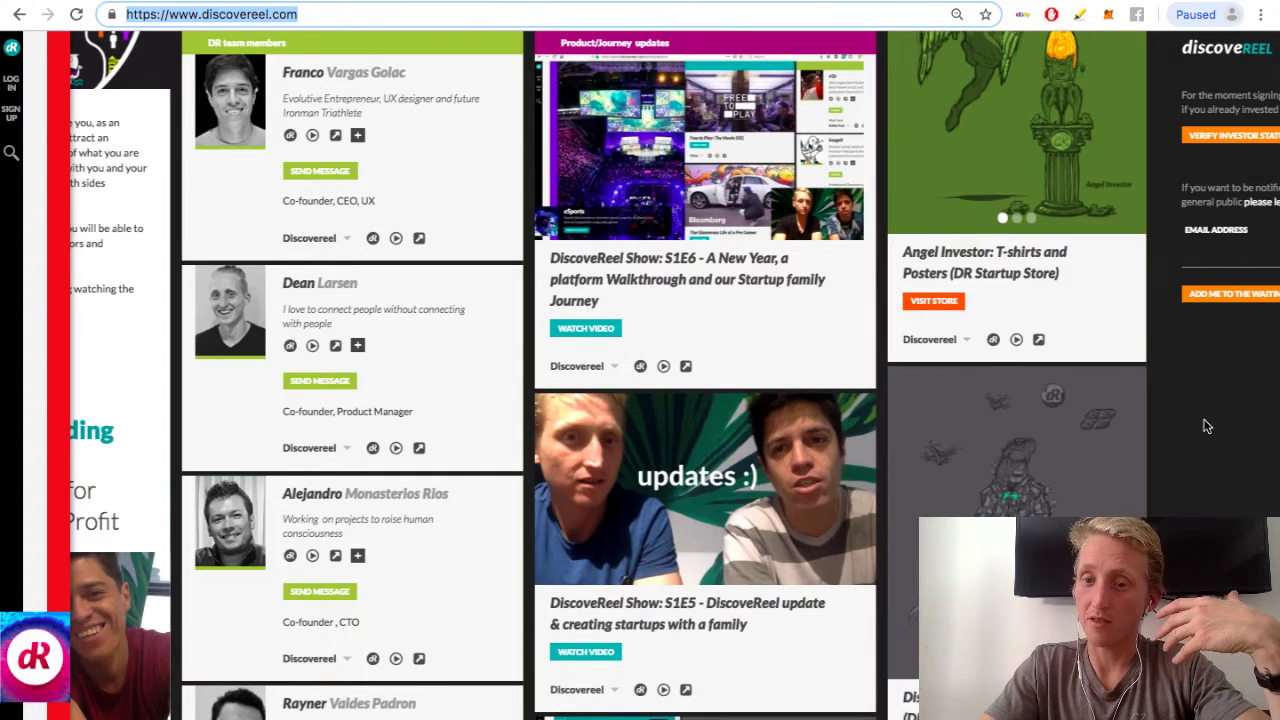
pyautogui.hscroll(5, 1205, 426)
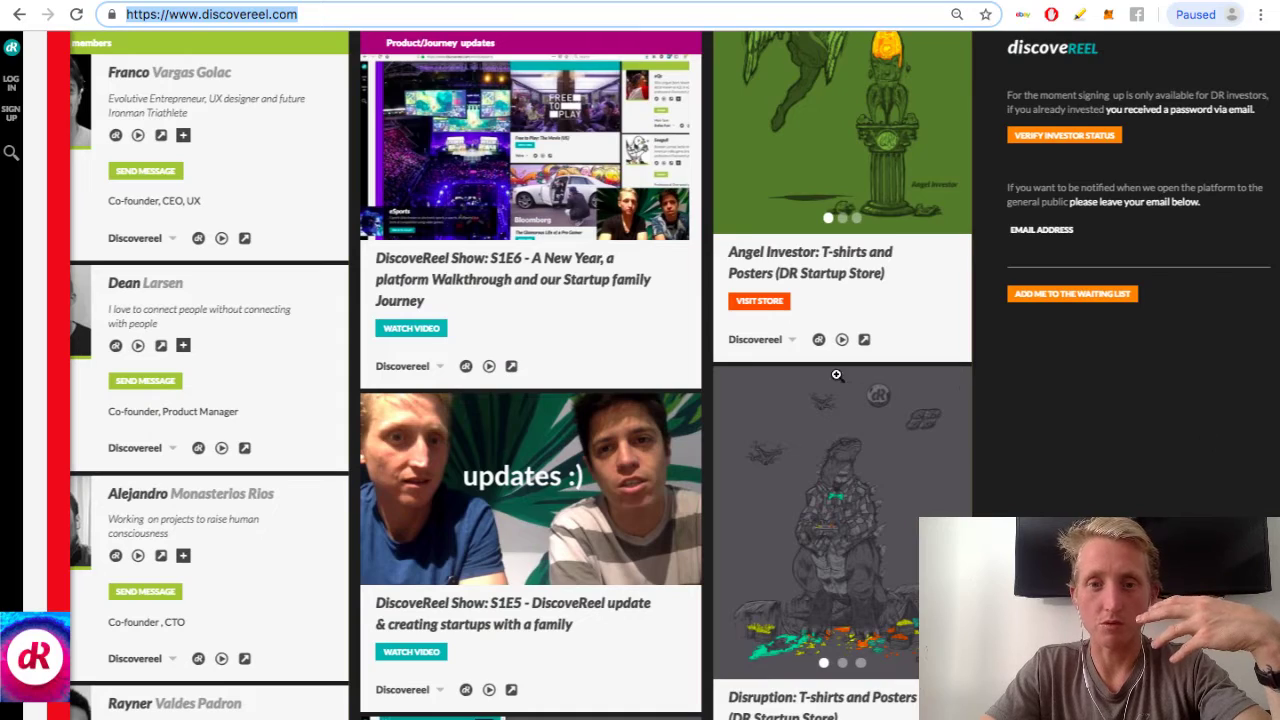
pyautogui.hscroll(-7, 837, 377)
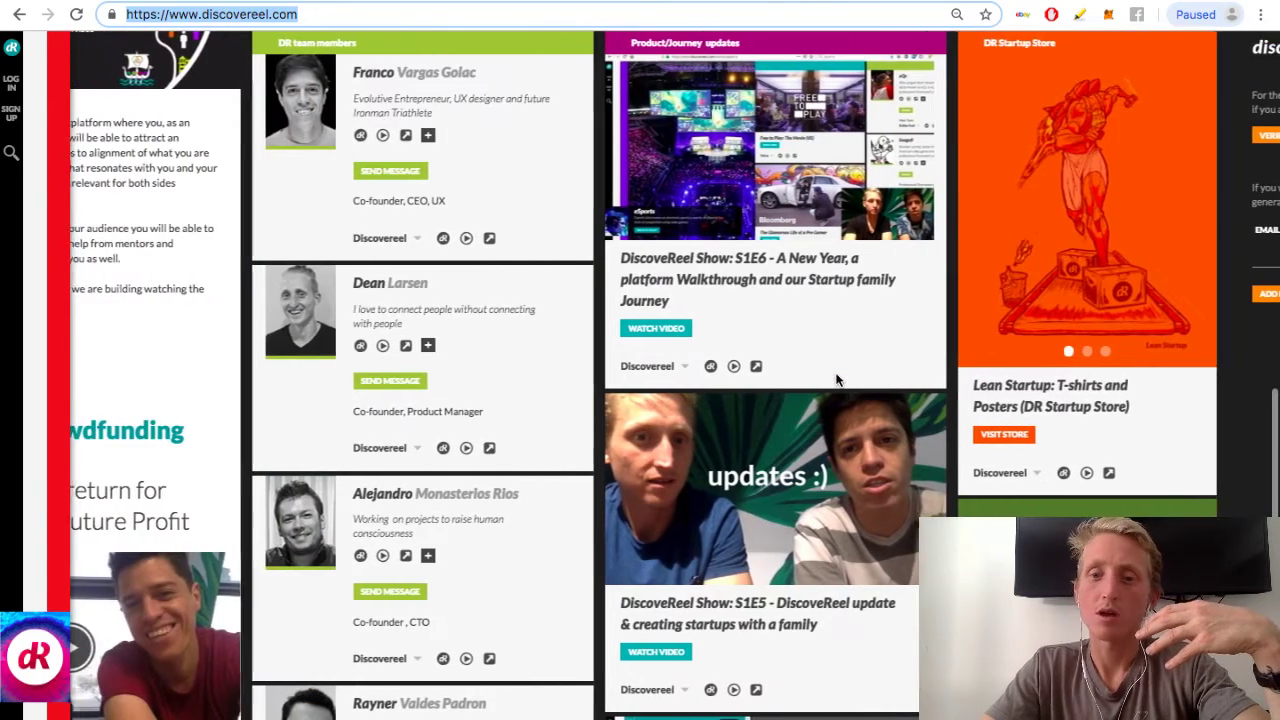
pyautogui.hscroll(10, 1128, 468)
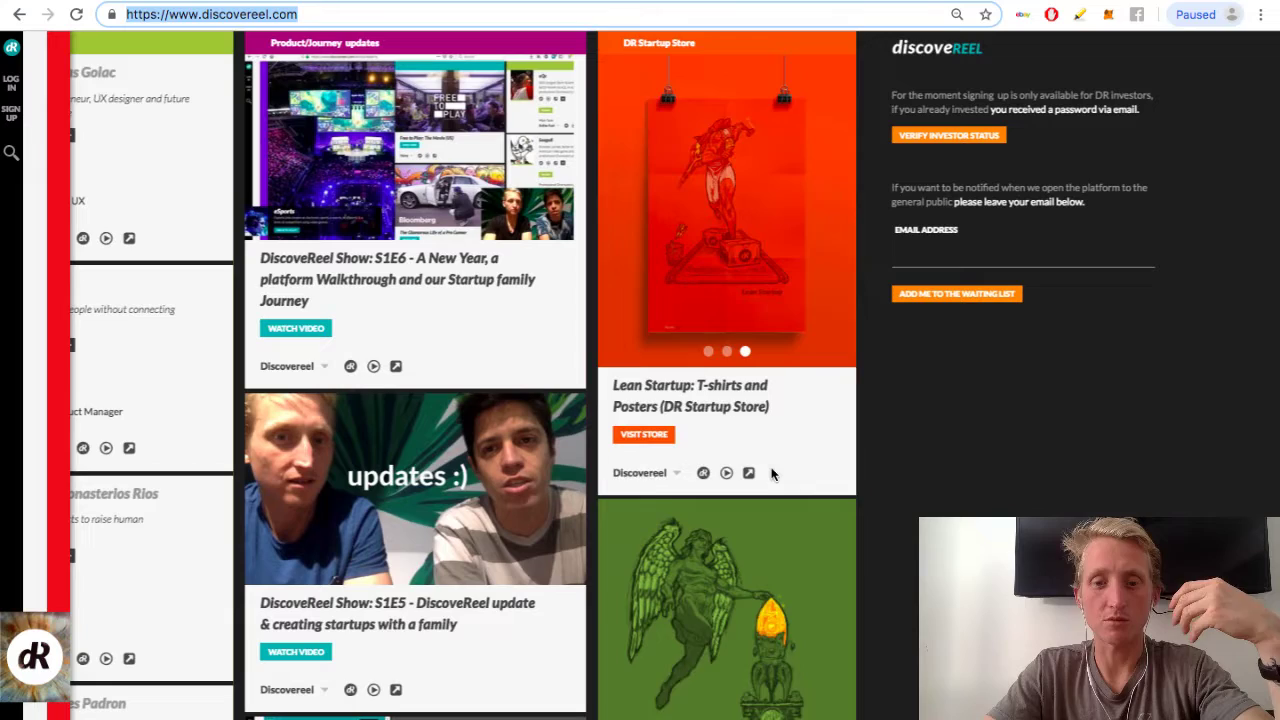
pyautogui.scroll(-15, 771, 473)
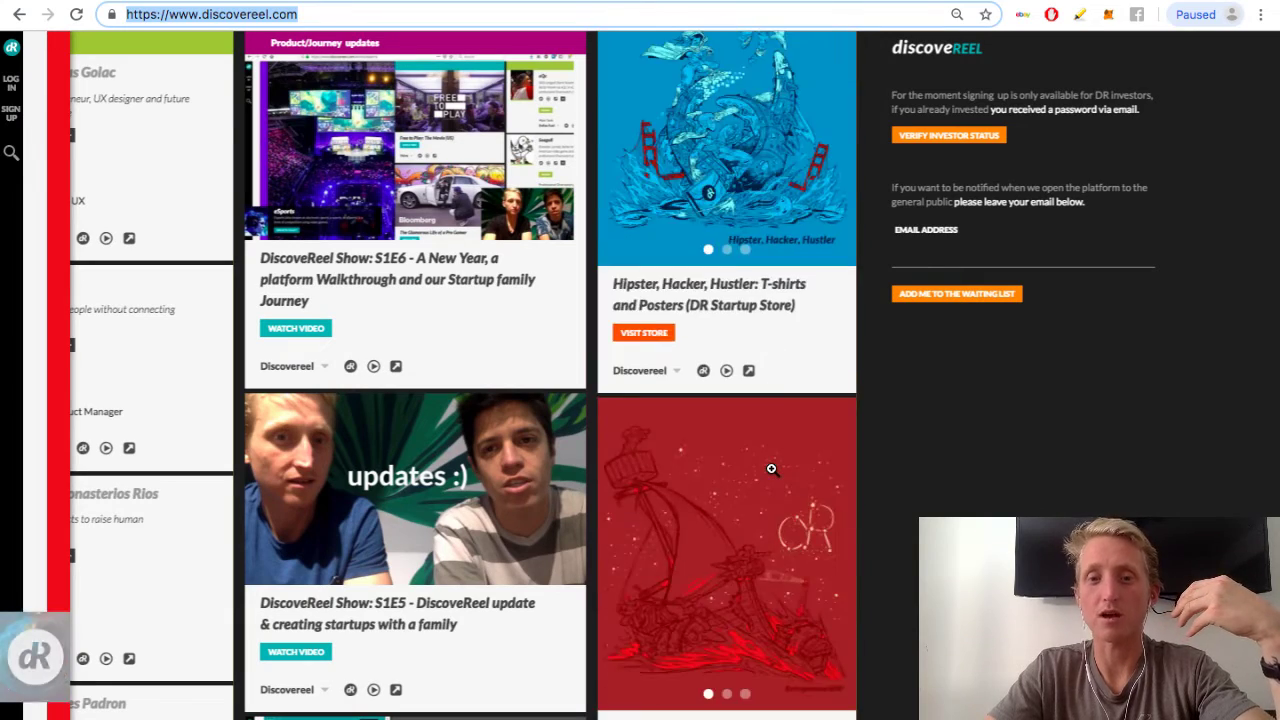
pyautogui.scroll(-5, 770, 467)
pyautogui.hscroll(-5, 962, 493)
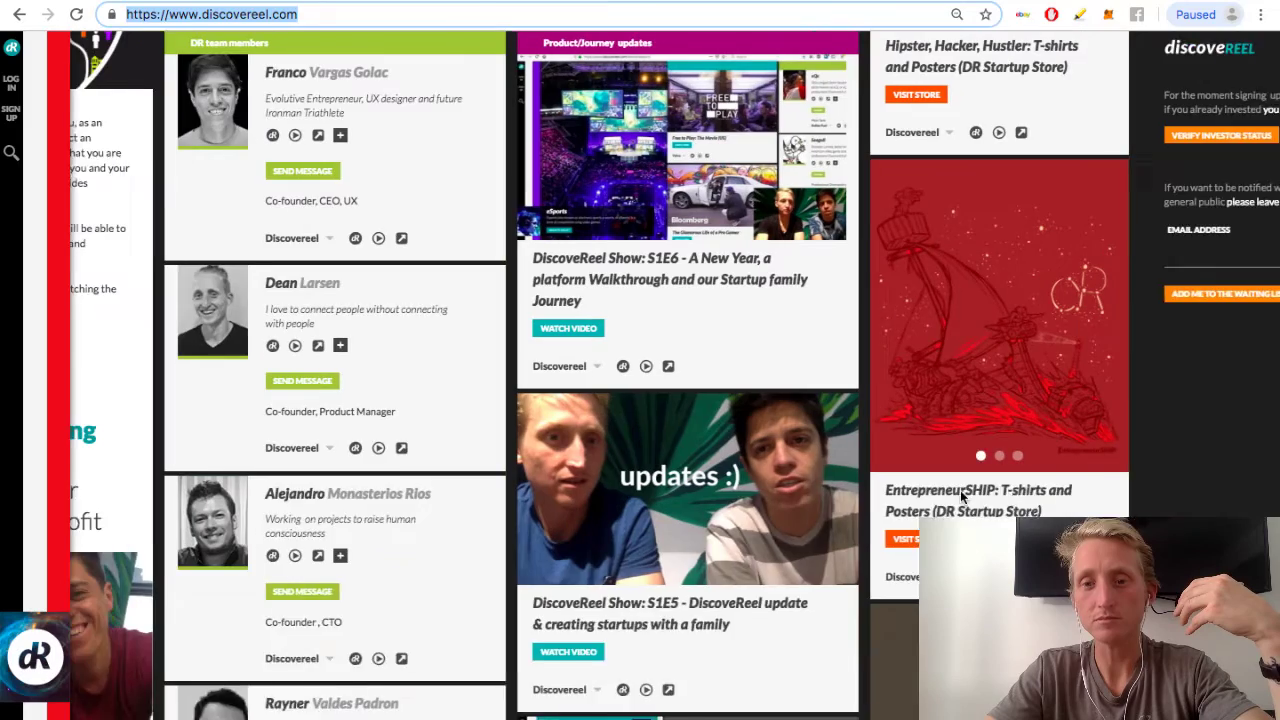
pyautogui.hscroll(-10, 960, 490)
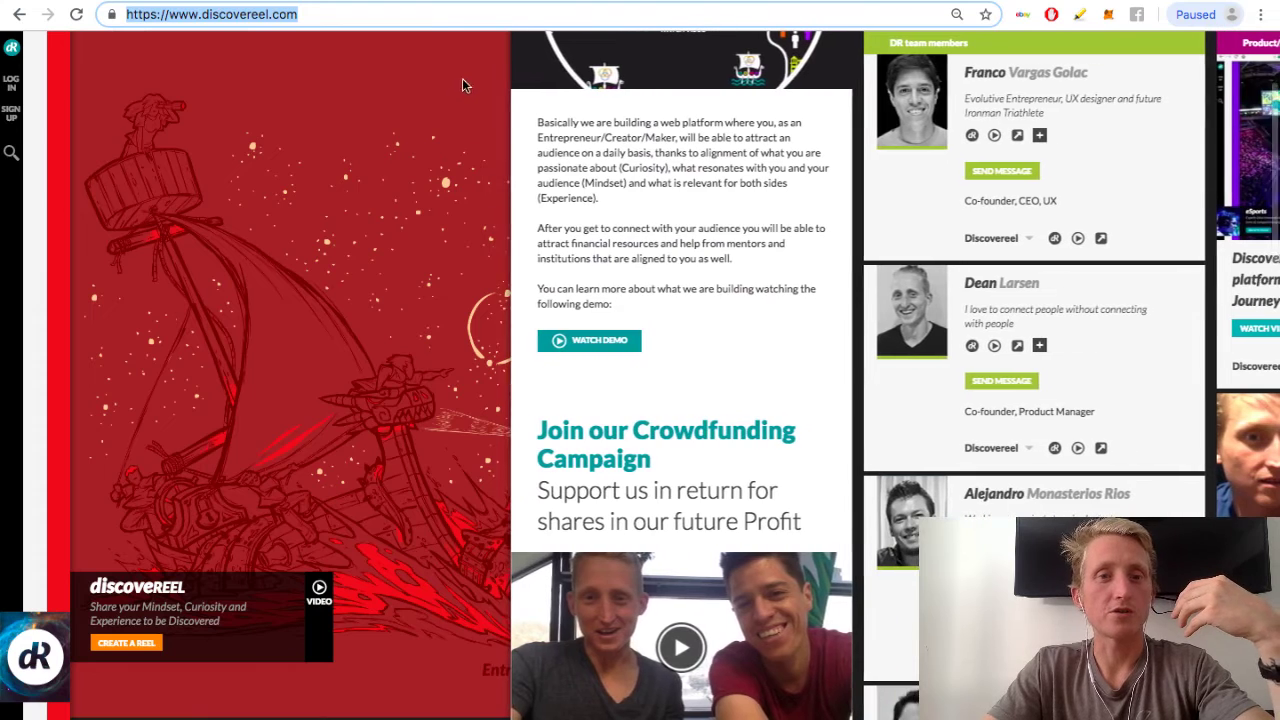
pyautogui.click(426, 18)
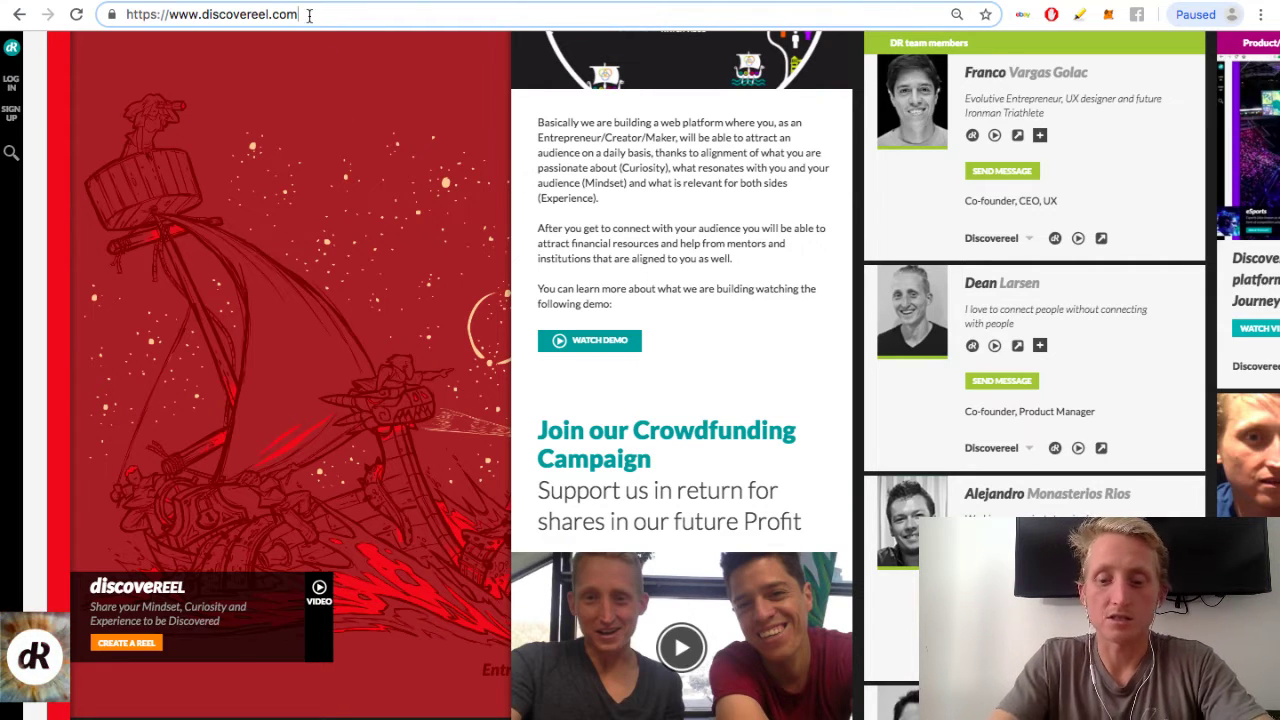
# Step: Load the eSports World page from the address suggestions and scroll across its Videos, Athletes and Startups columns
pyautogui.write('/')
pyautogui.press('Down')
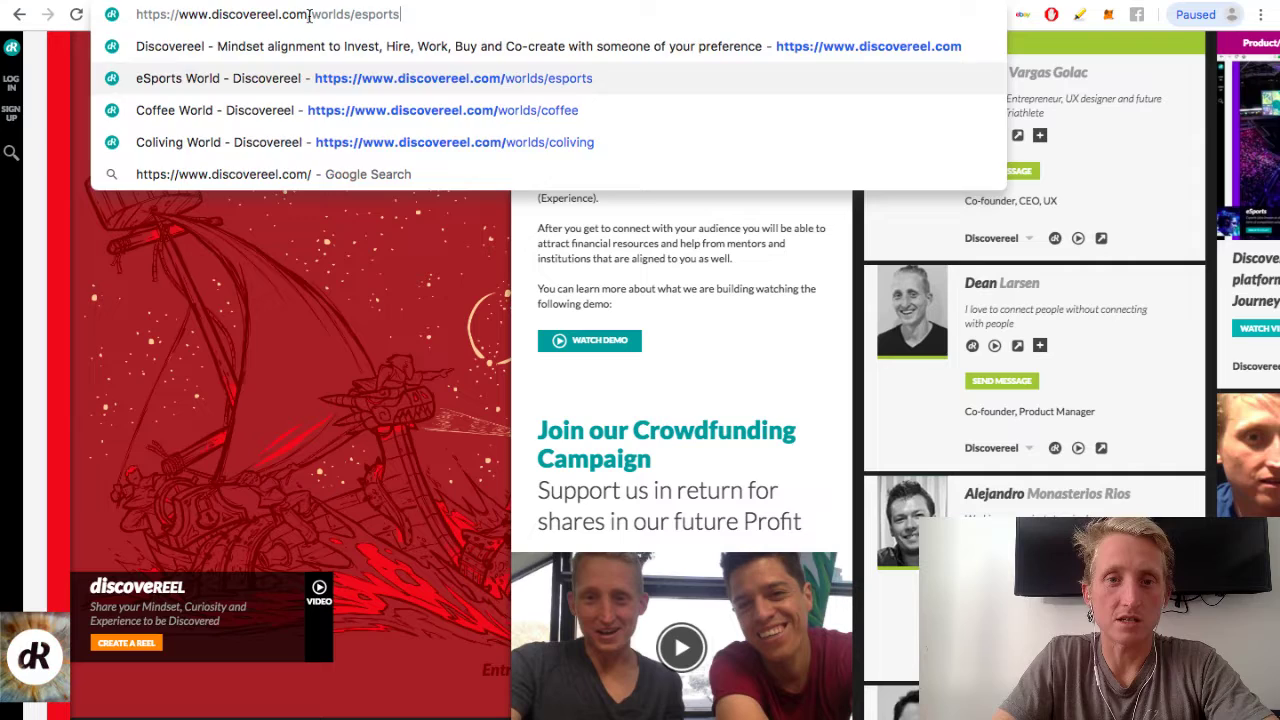
pyautogui.press('Return')
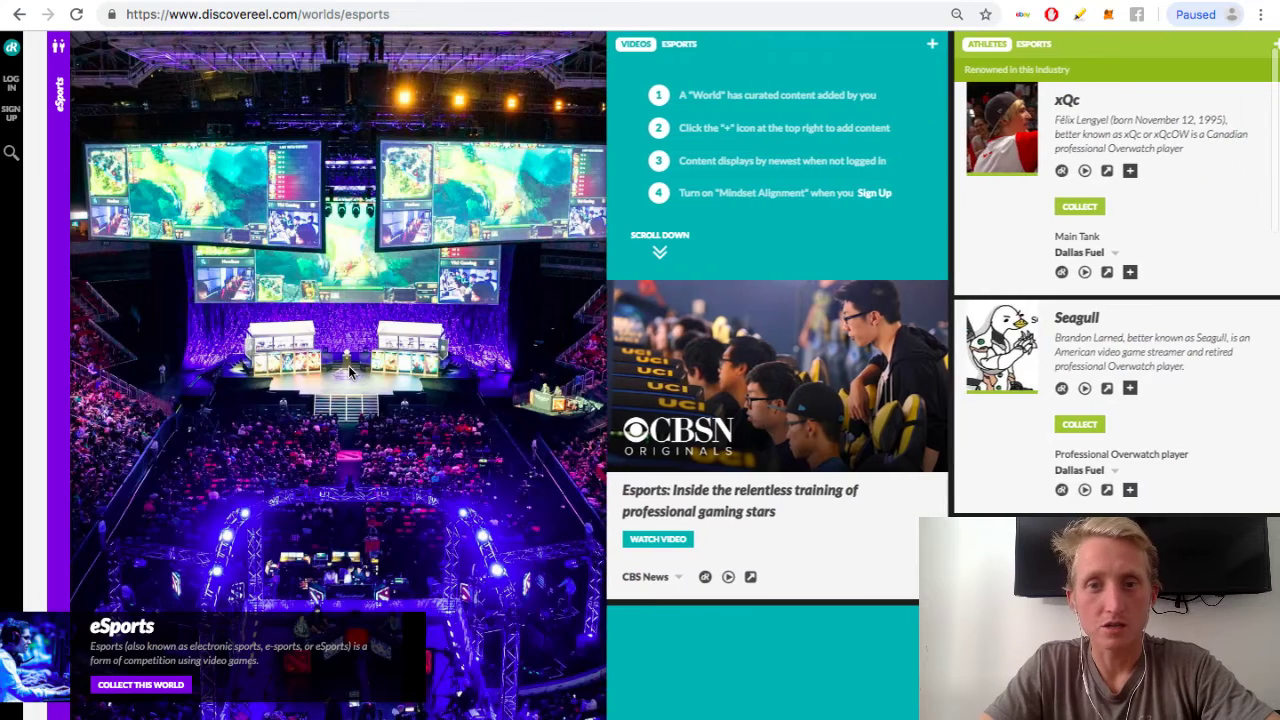
pyautogui.hscroll(2, 349, 372)
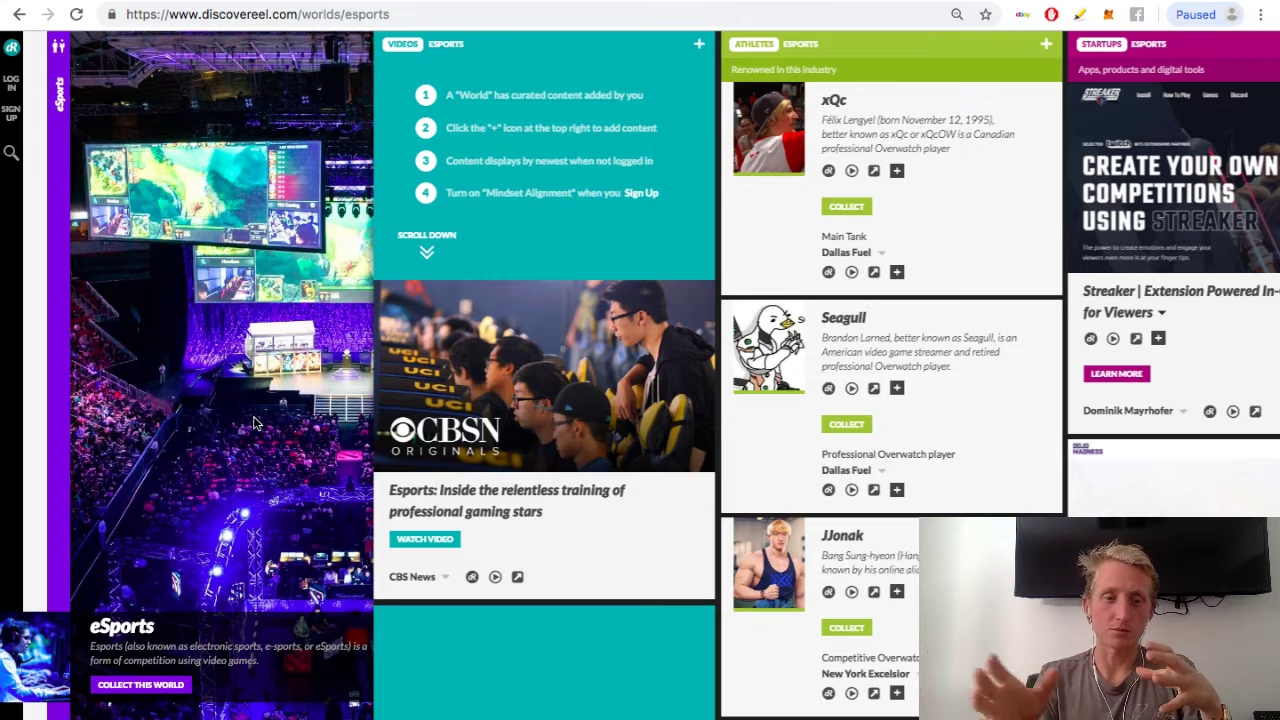
pyautogui.hscroll(2, 270, 422)
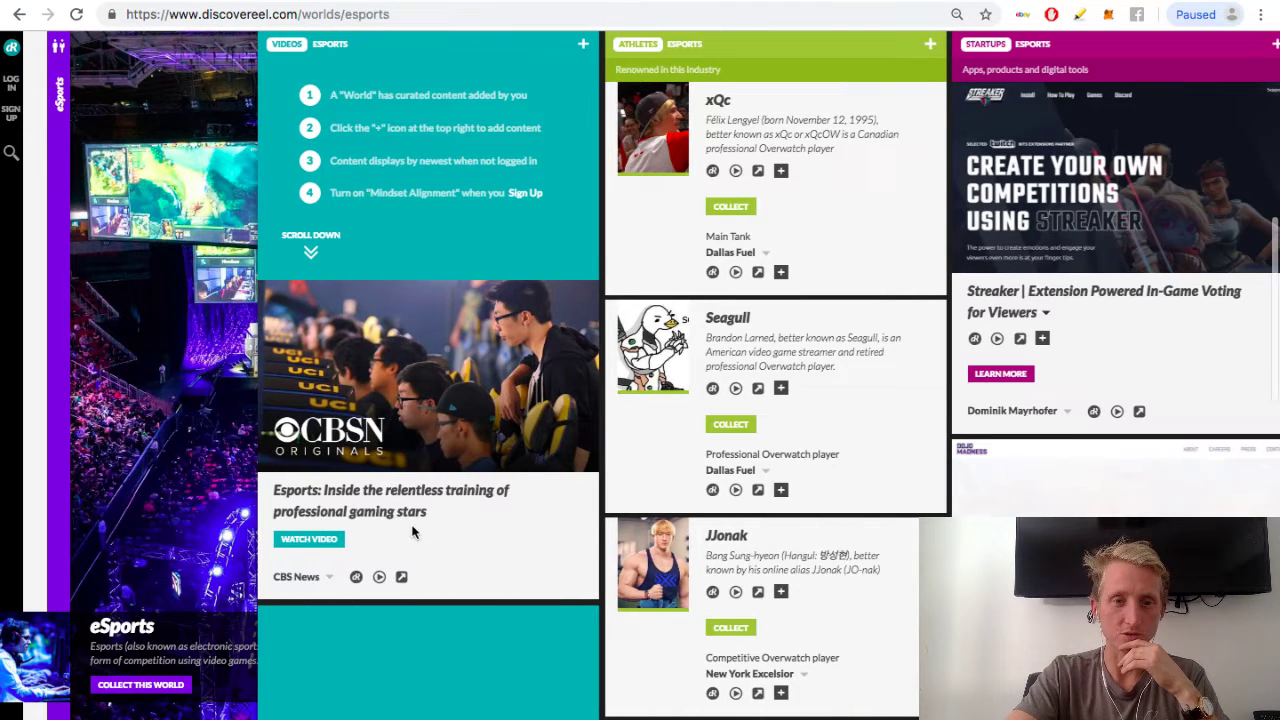
# Step: Play the CBSN esports training video, then close it to return to the board
pyautogui.hscroll(1, 400, 470)
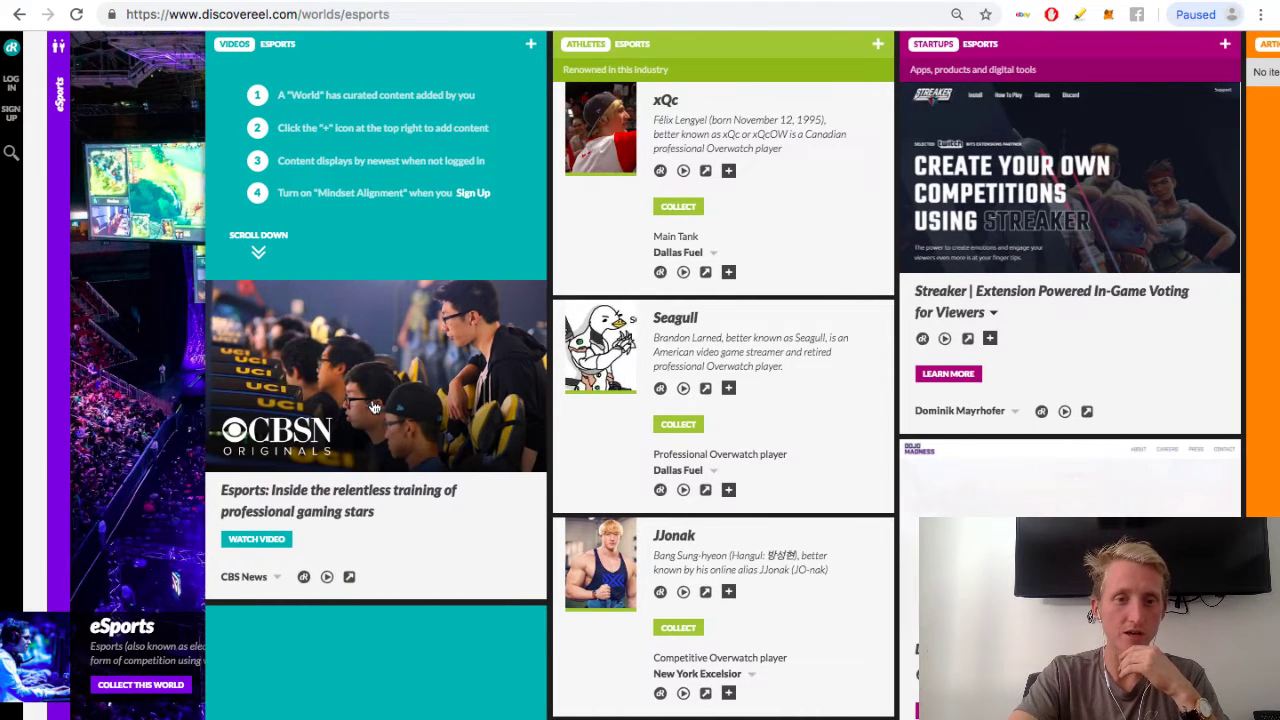
pyautogui.click(373, 407)
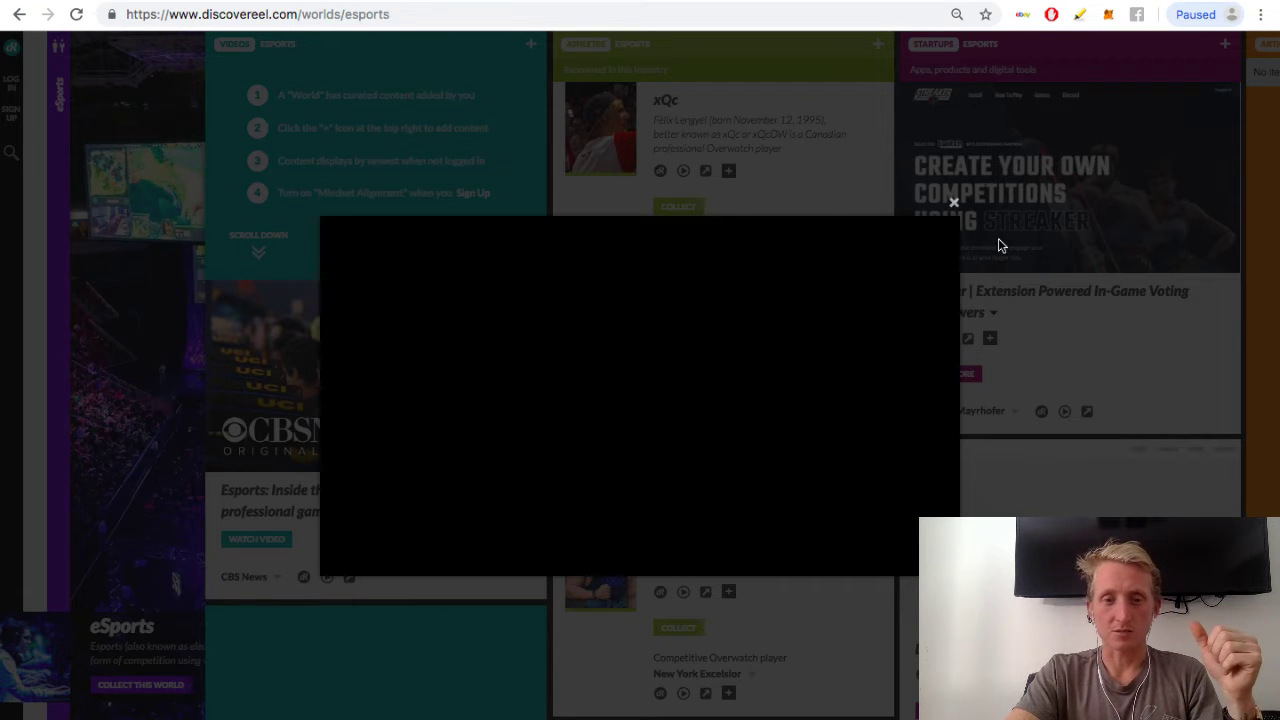
pyautogui.click(954, 204)
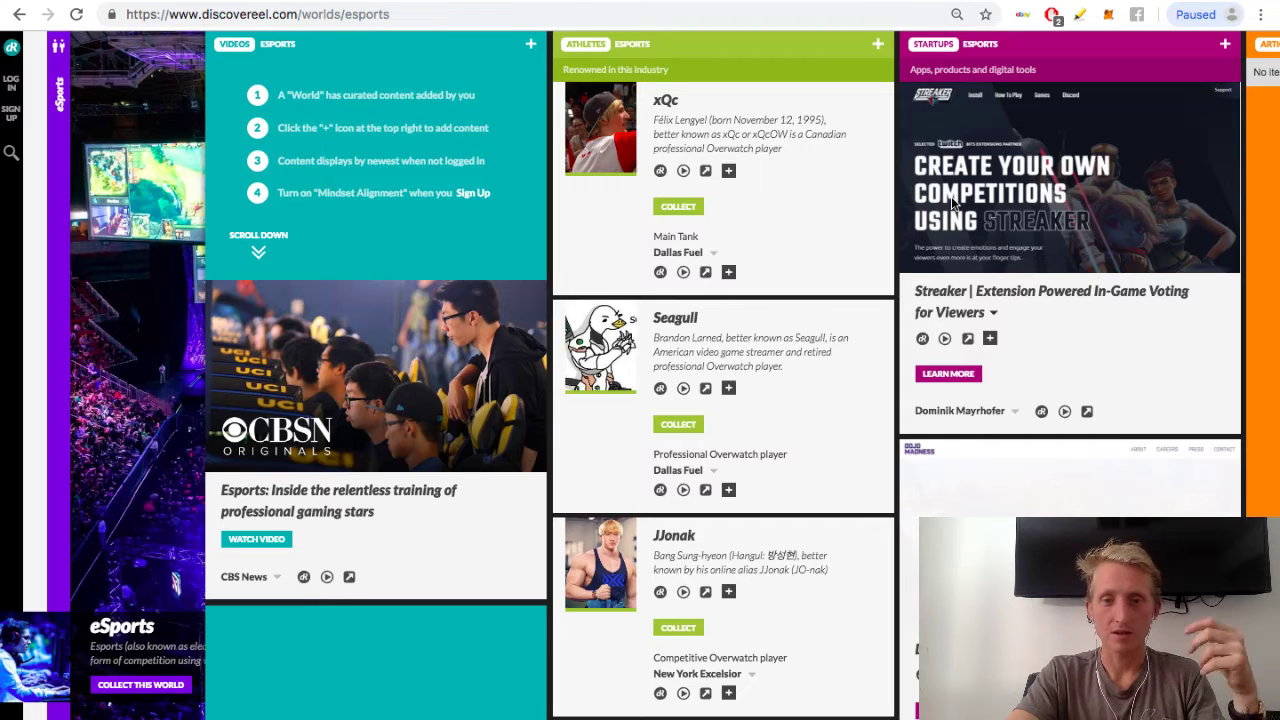
# Step: Scroll right to the empty Articles column beside the Streaker and DOJO Madness startups
pyautogui.scroll(-2, 764, 443)
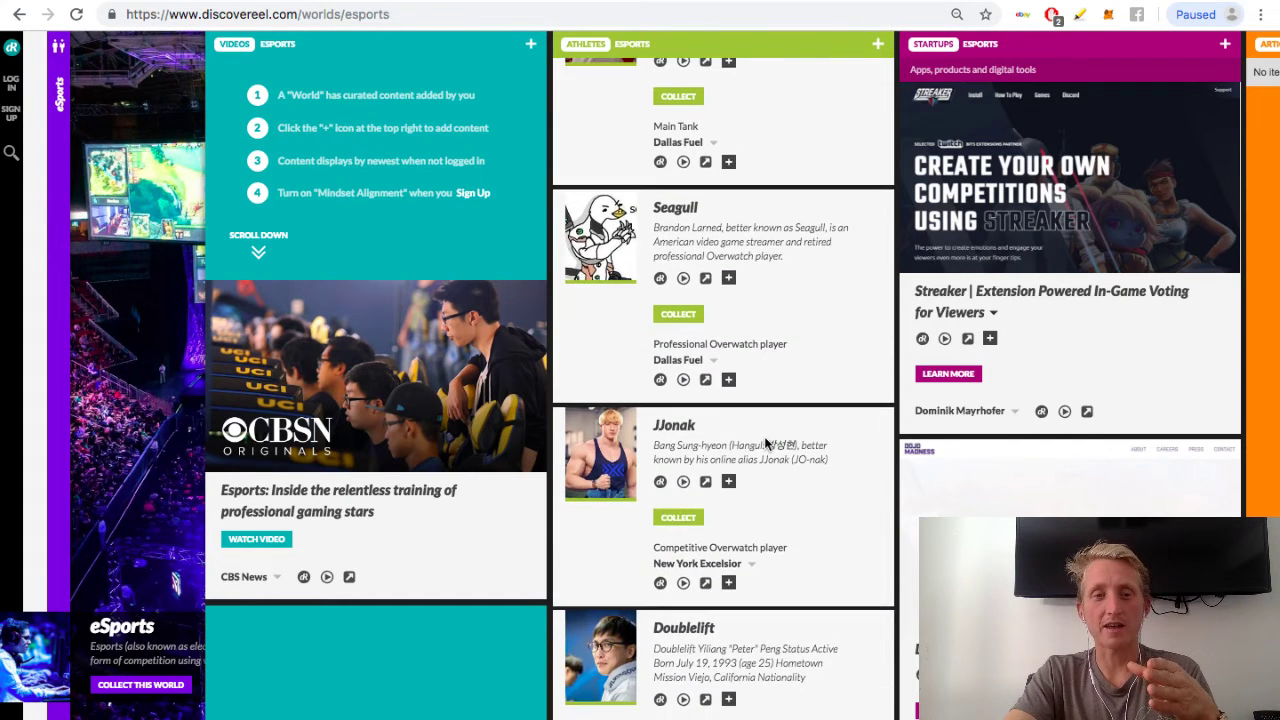
pyautogui.scroll(2, 764, 443)
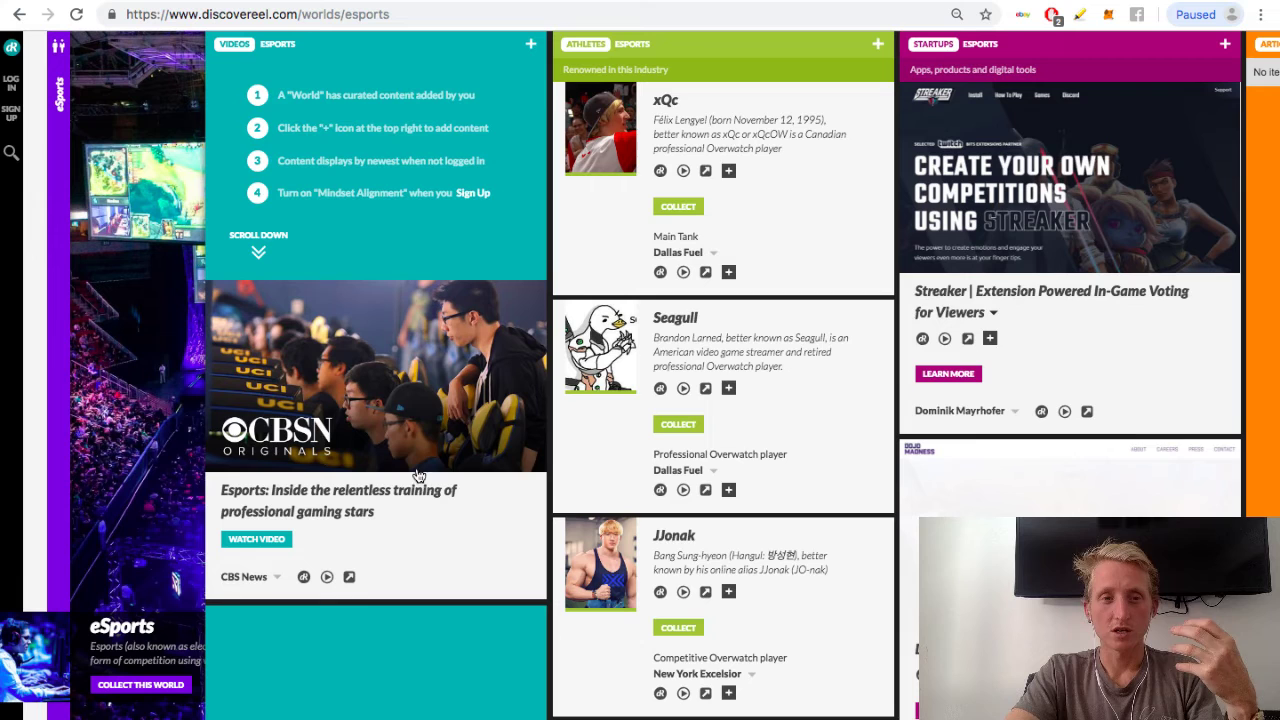
pyautogui.hscroll(-1, 180, 425)
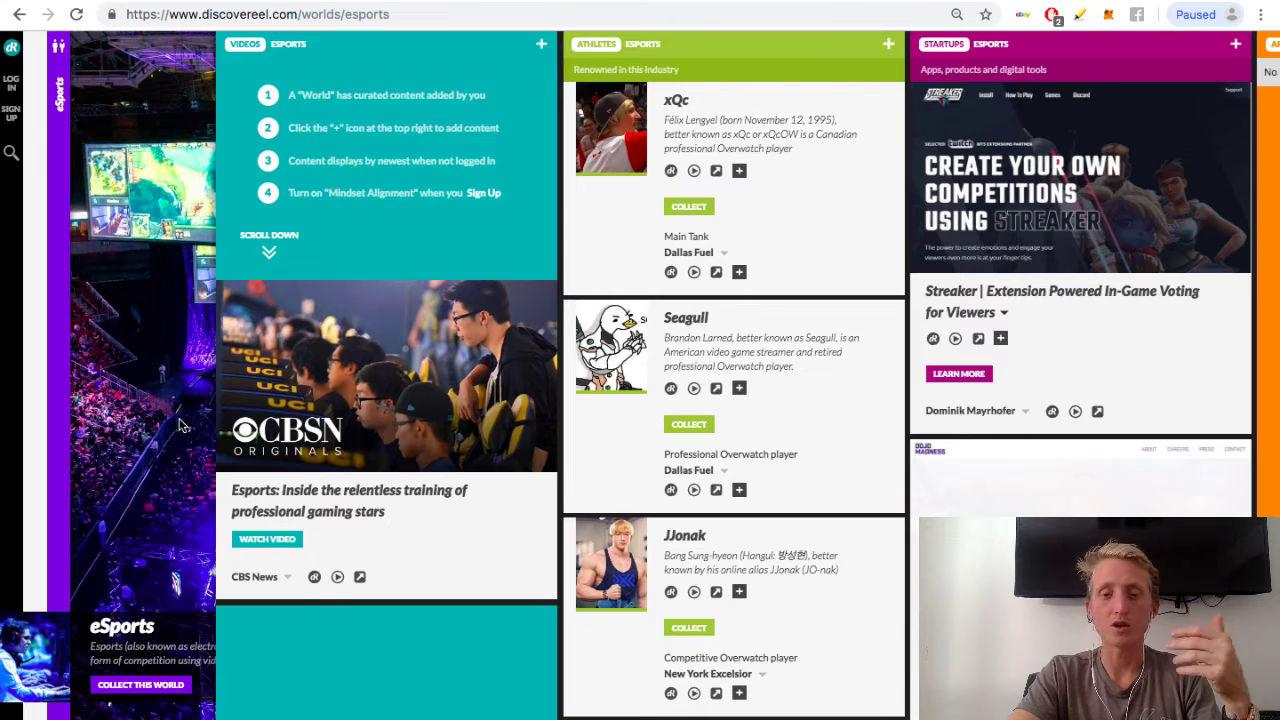
pyautogui.hscroll(5, 281, 550)
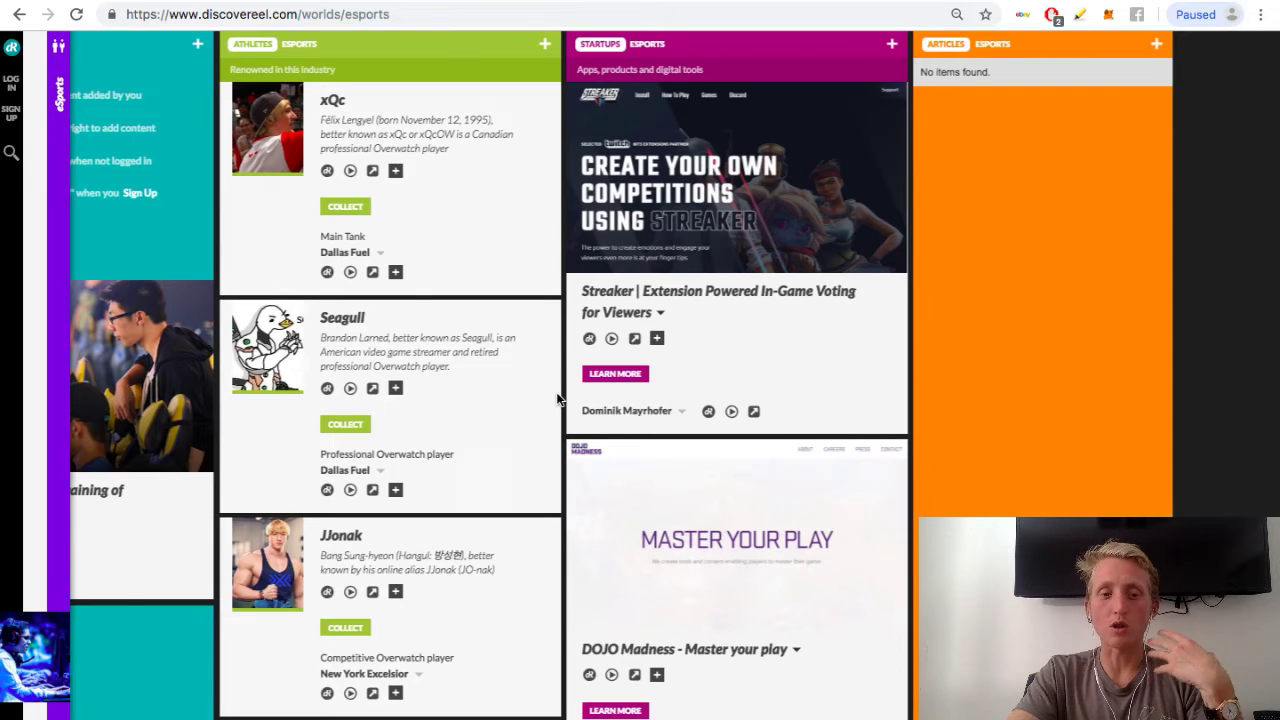
pyautogui.hscroll(1, 557, 400)
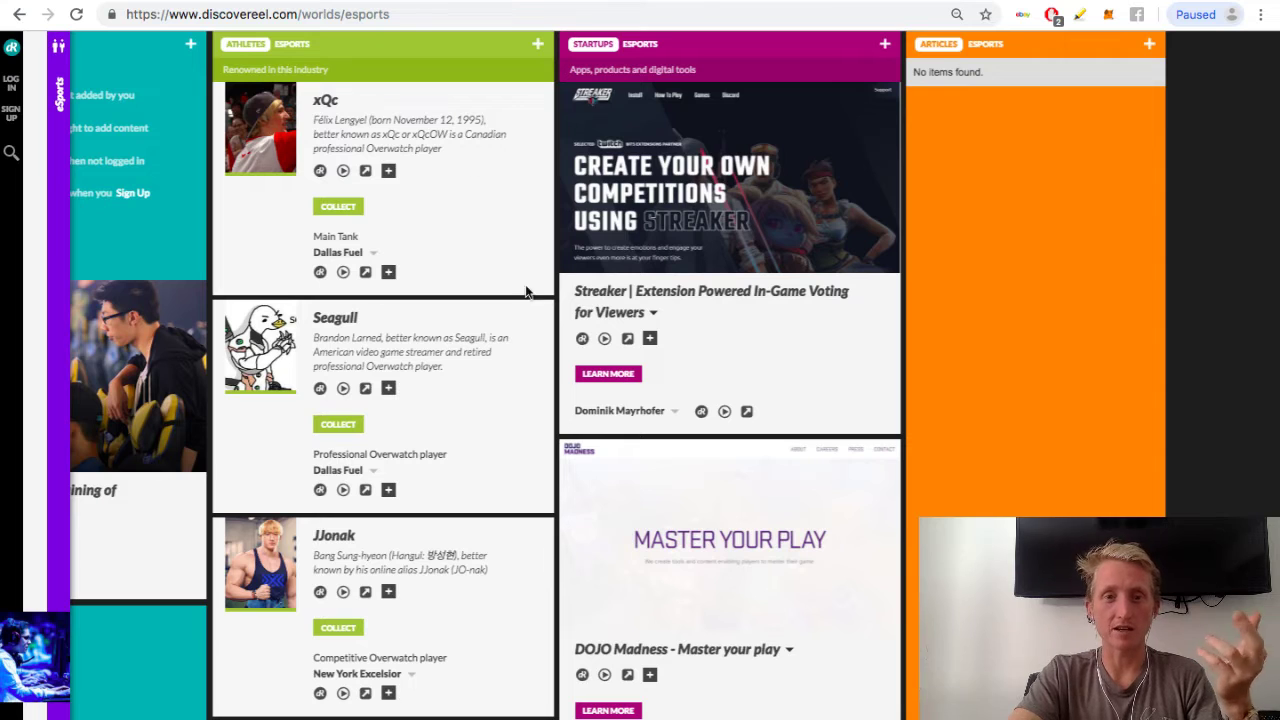
# Step: Open the Add a Person form on the Athletes column and focus its Wikipedia URL field
pyautogui.click(538, 47)
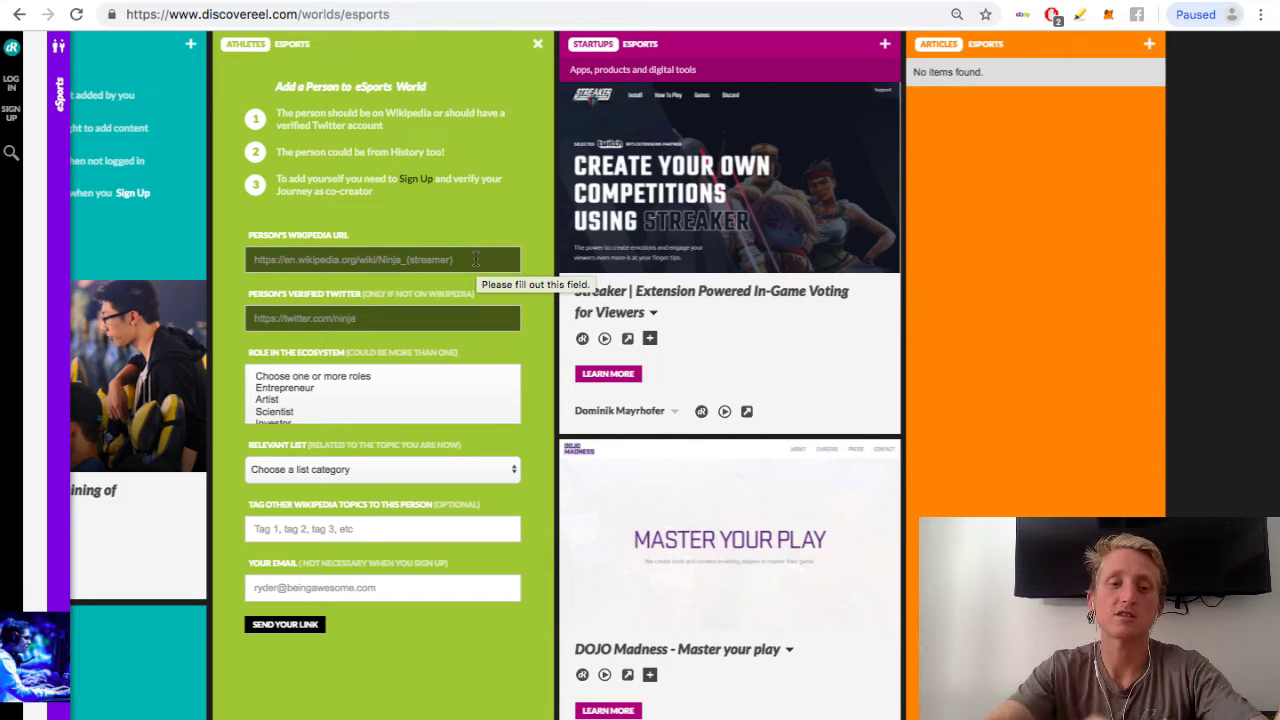
pyautogui.click(445, 259)
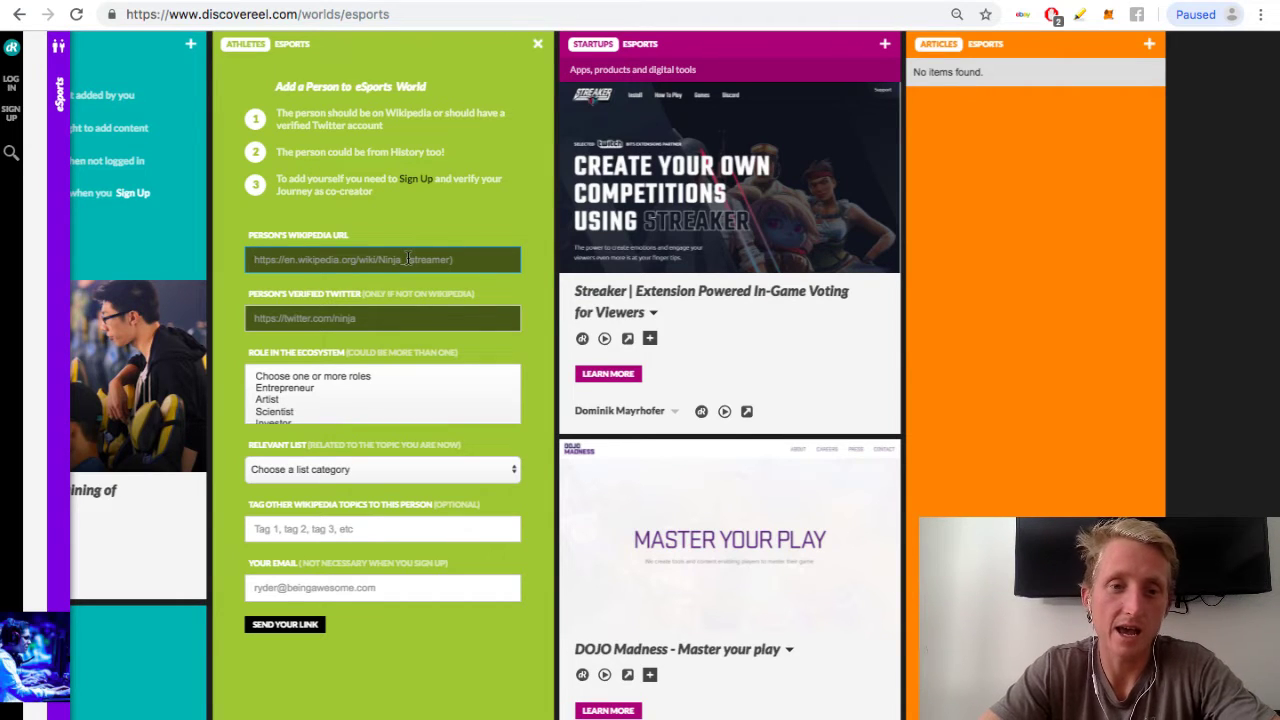
pyautogui.hscroll(3, 408, 258)
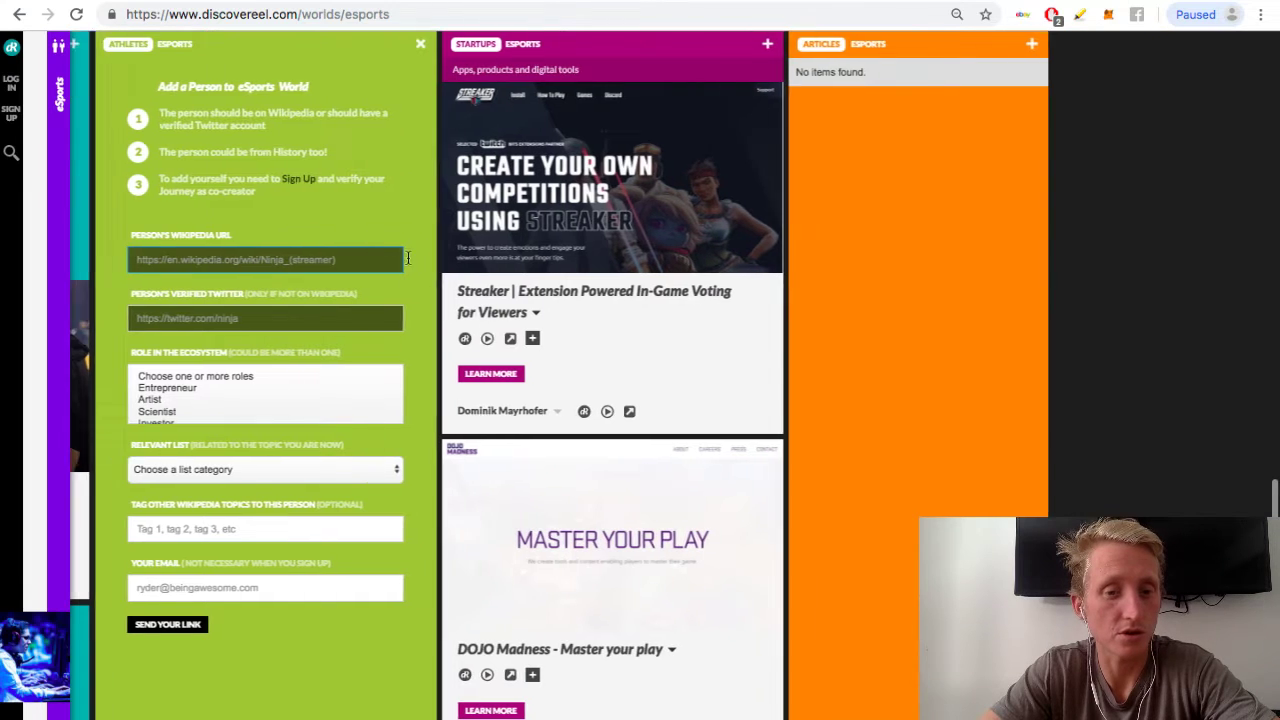
# Step: Close and reopen the Add a Person form, then scroll through its Role options
pyautogui.click(471, 45)
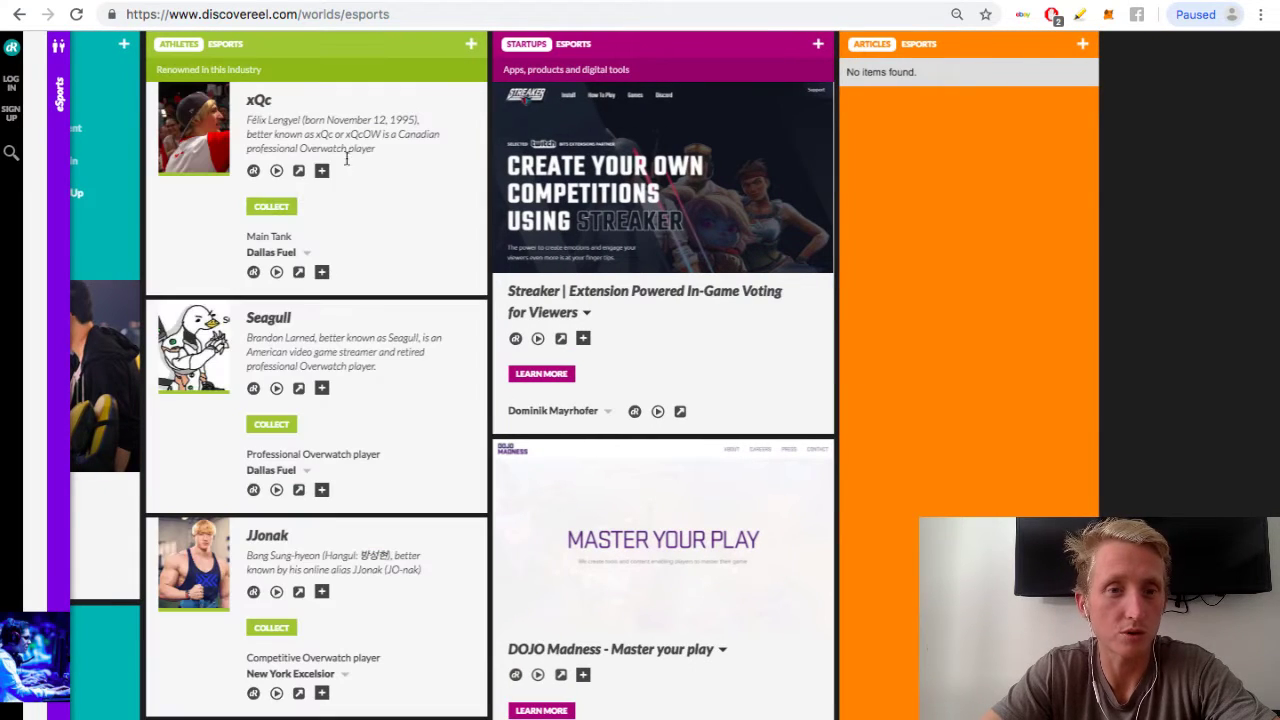
pyautogui.click(471, 44)
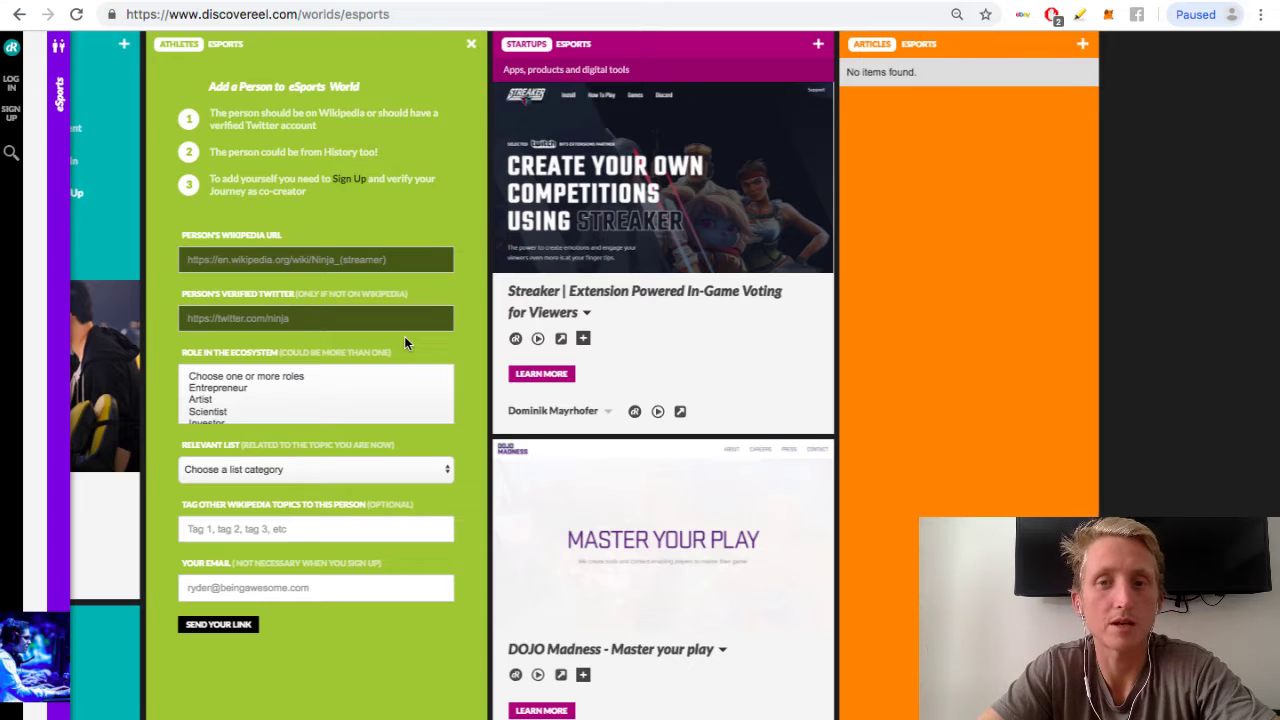
pyautogui.hscroll(1, 404, 336)
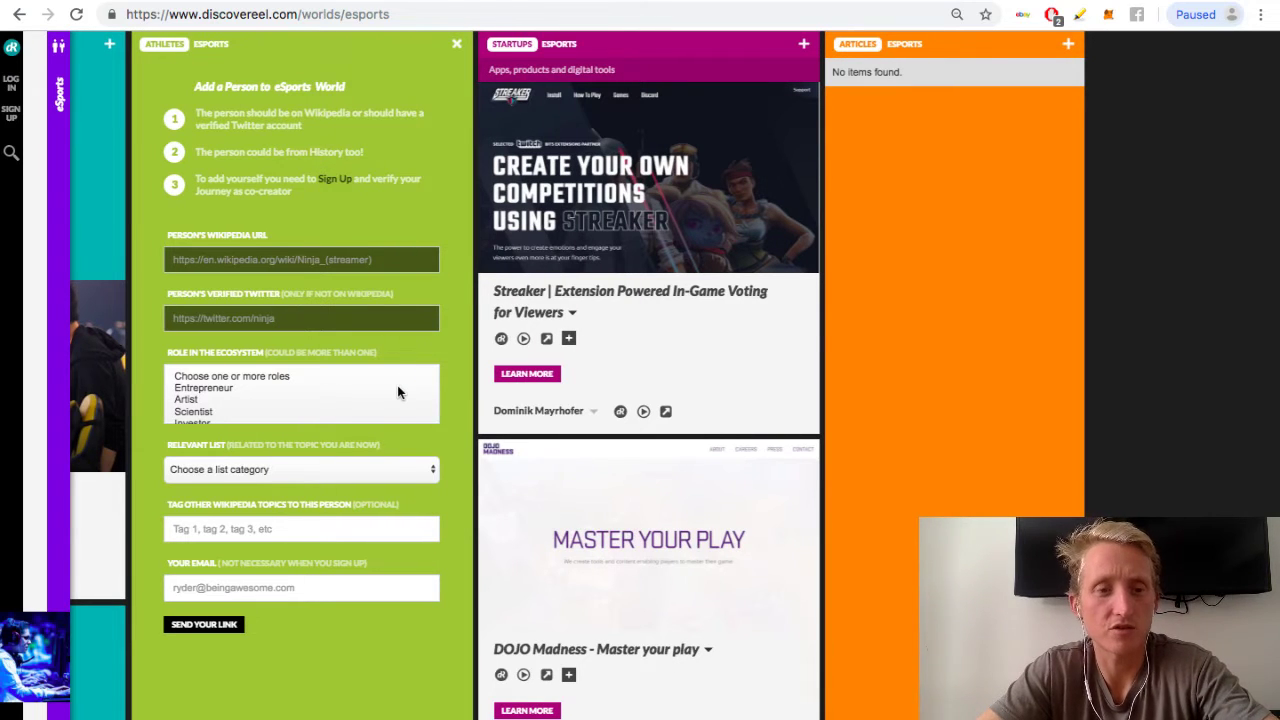
pyautogui.scroll(-1, 240, 388)
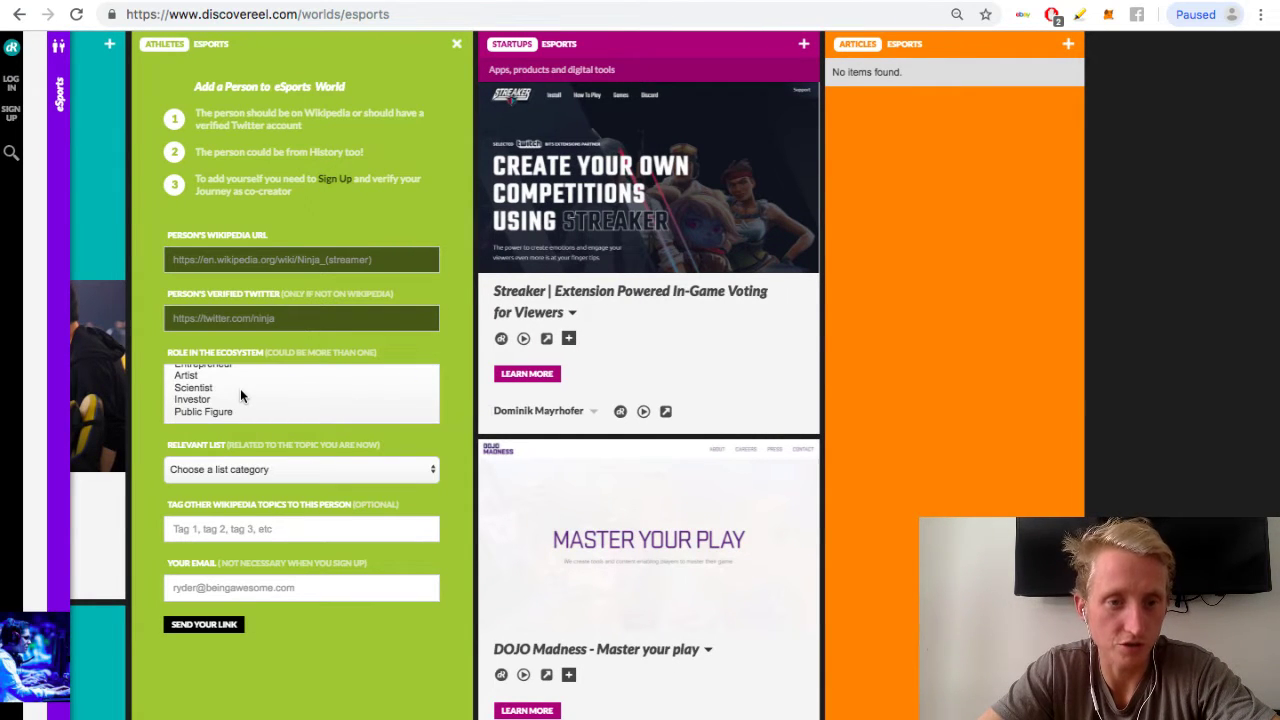
pyautogui.scroll(2, 240, 396)
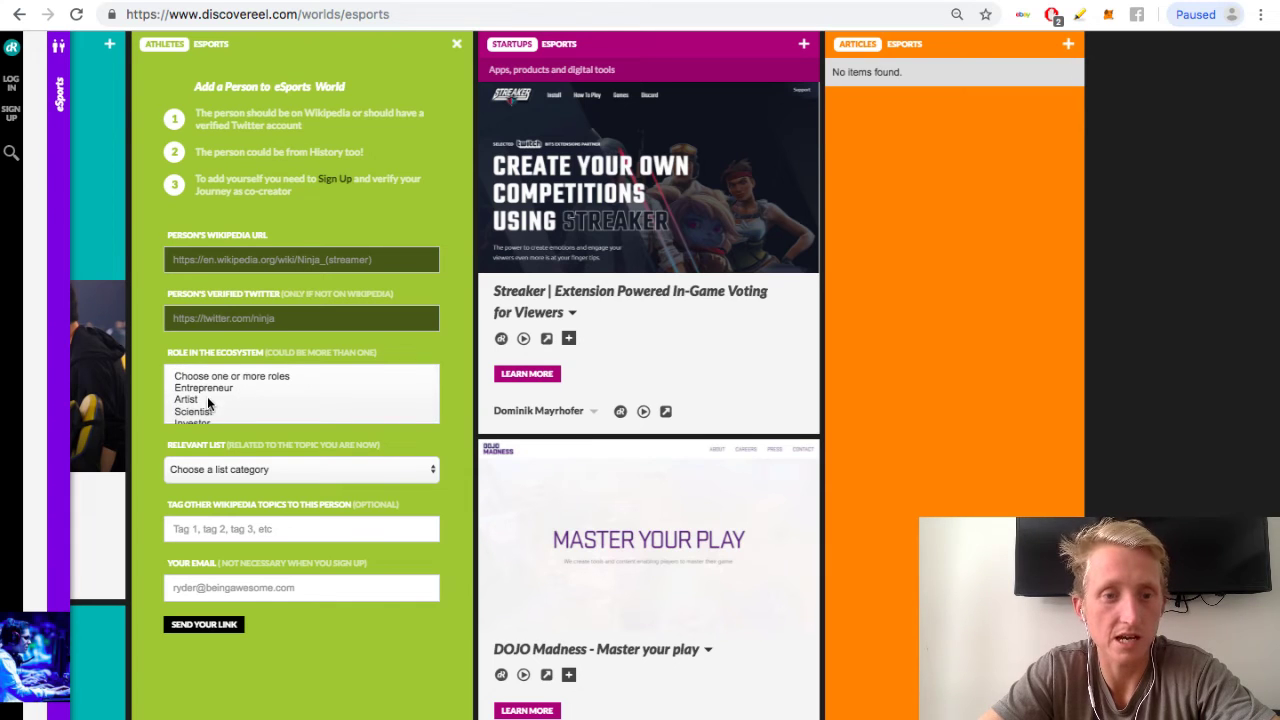
pyautogui.scroll(-2, 223, 388)
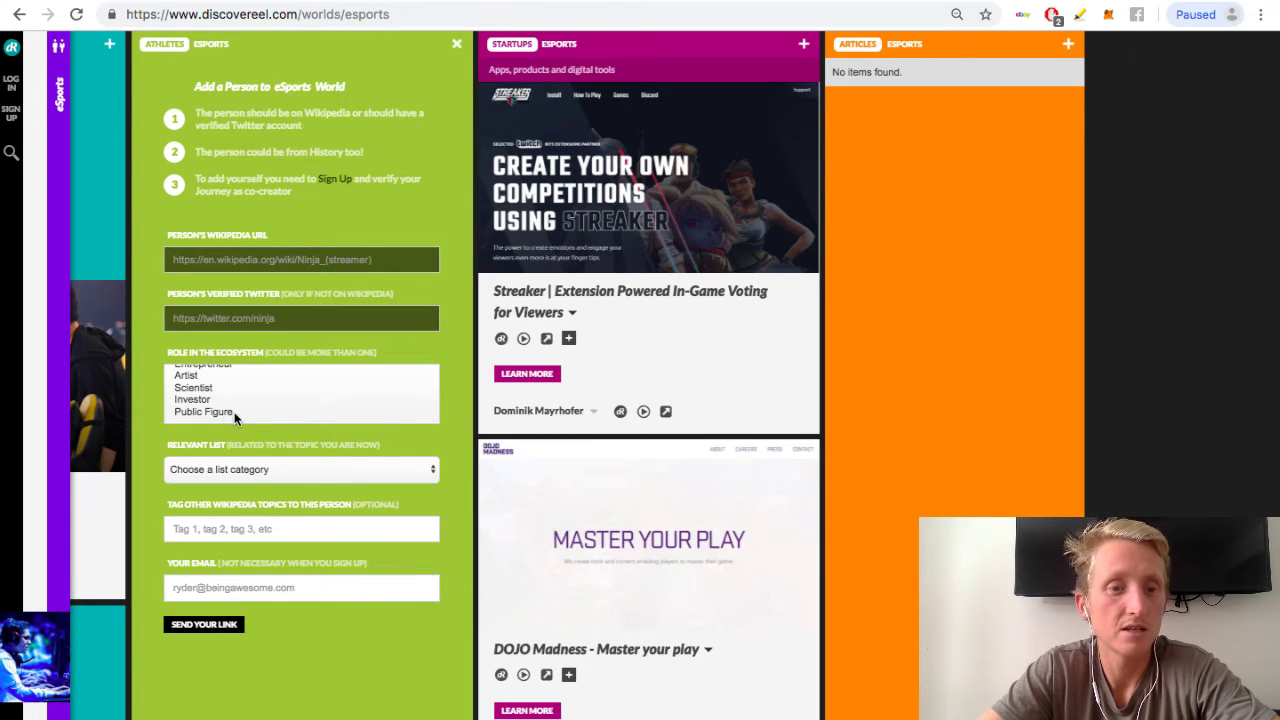
pyautogui.hscroll(1, 302, 475)
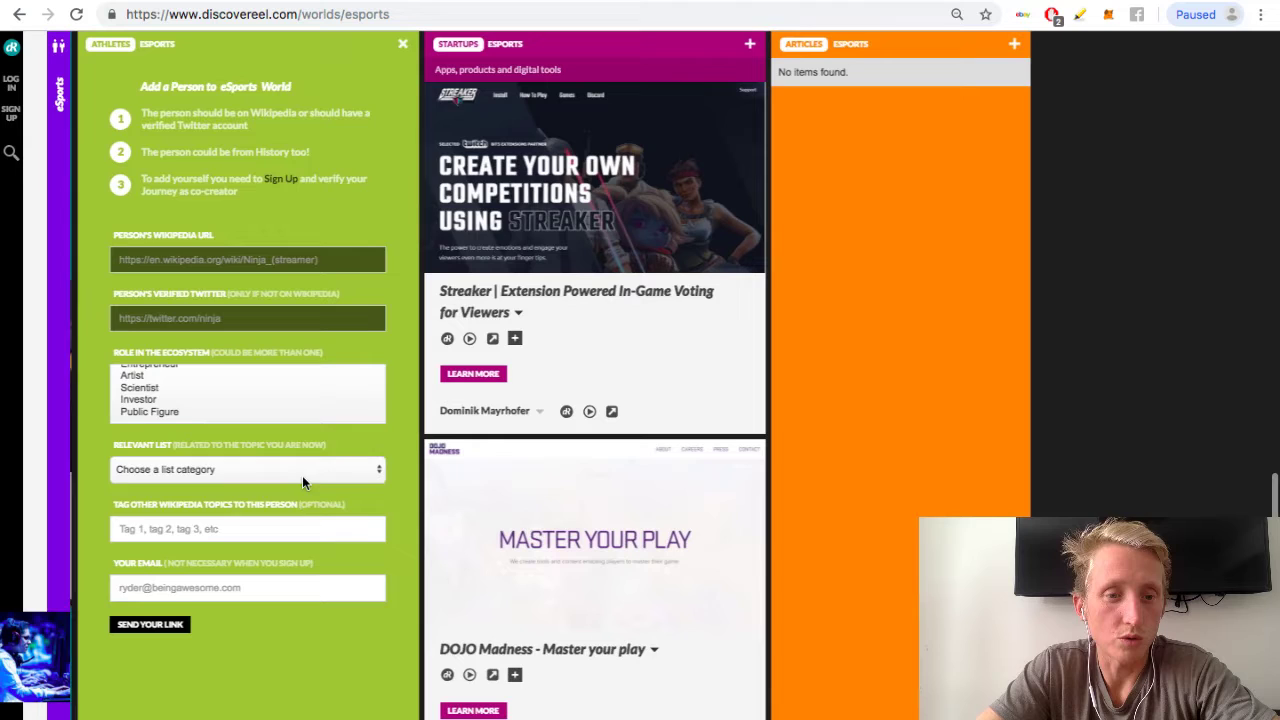
pyautogui.click(333, 478)
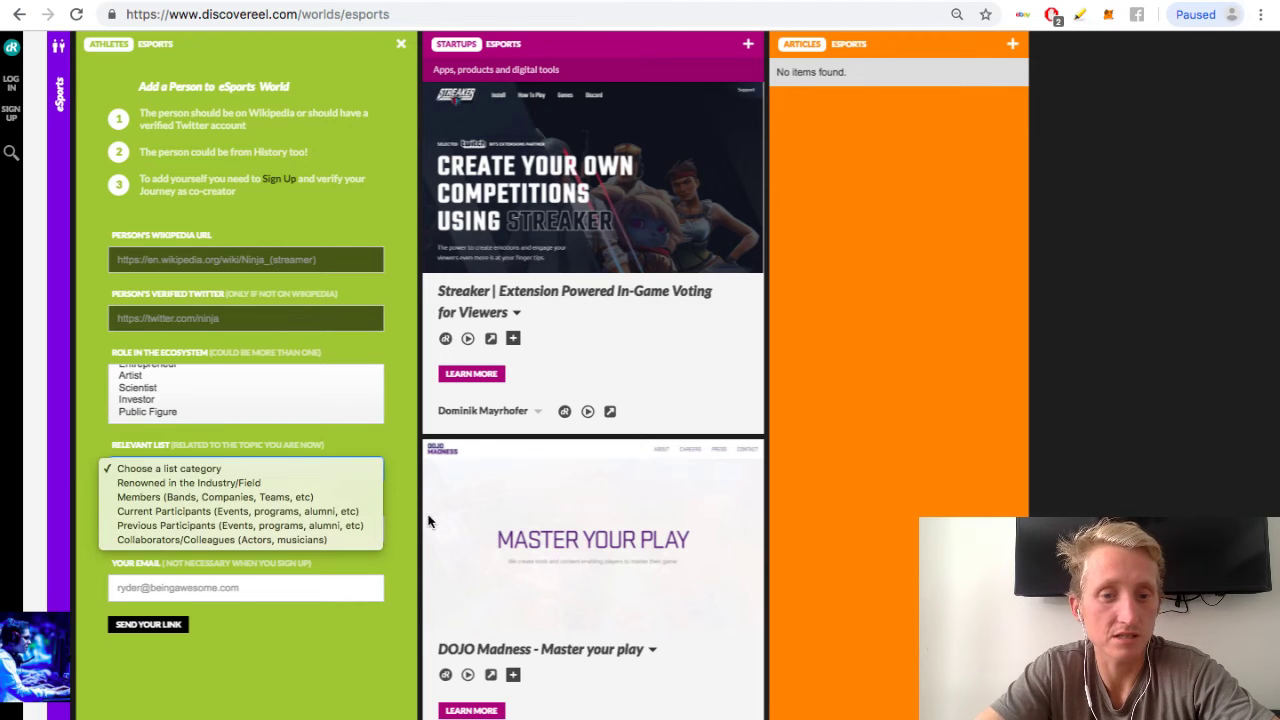
pyautogui.click(402, 553)
pyautogui.click(303, 528)
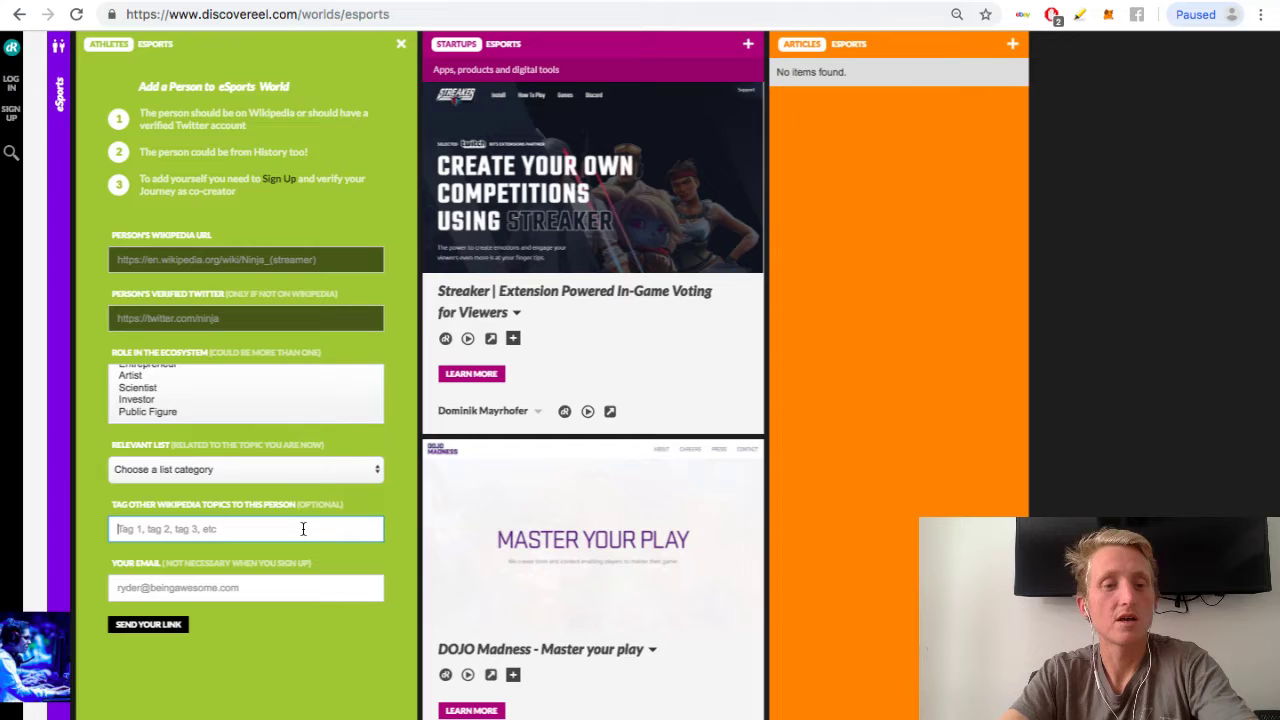
pyautogui.hscroll(1, 260, 570)
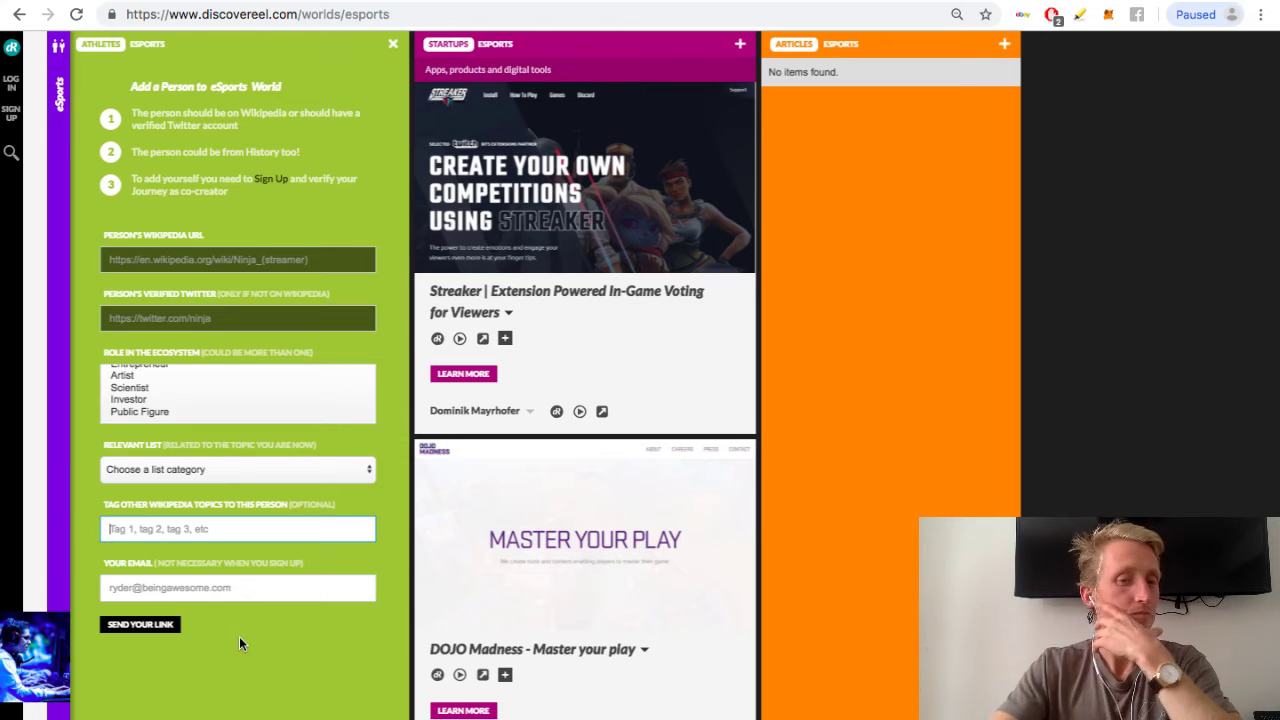
# Step: Preview the add-startup form, close both add forms, and scroll the board back left
pyautogui.click(740, 44)
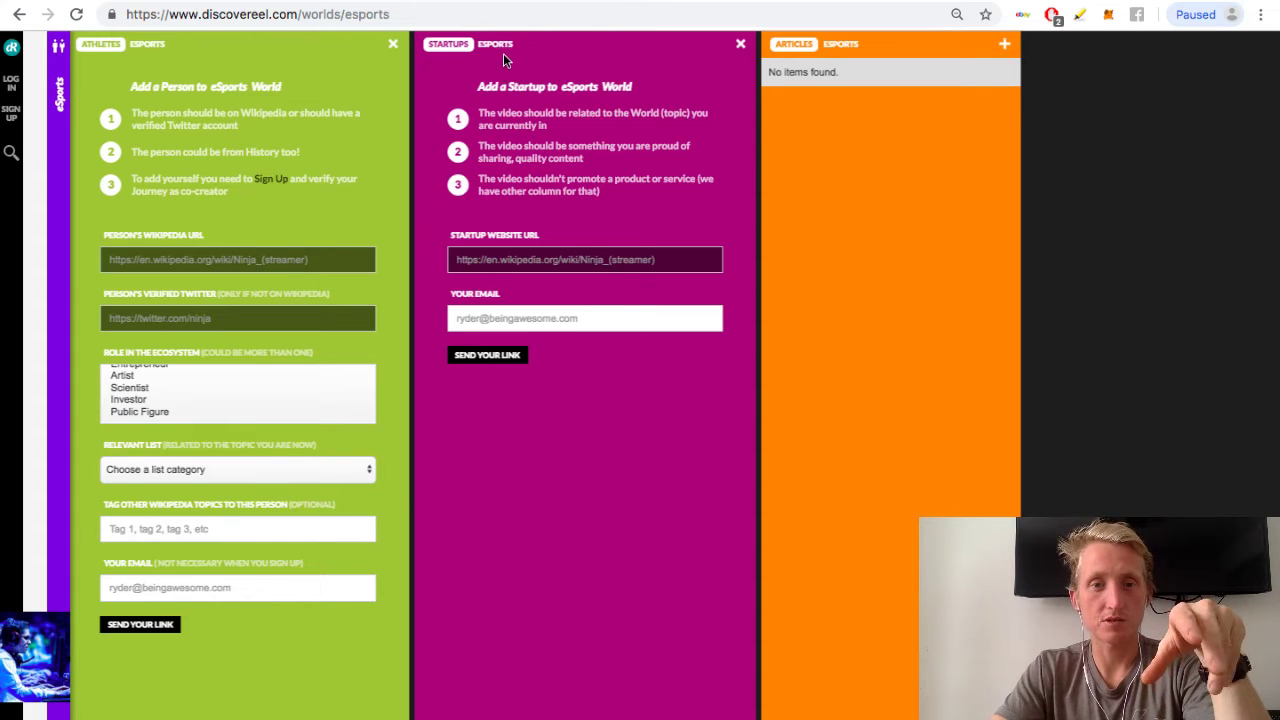
pyautogui.click(741, 47)
pyautogui.scroll(-3, 603, 346)
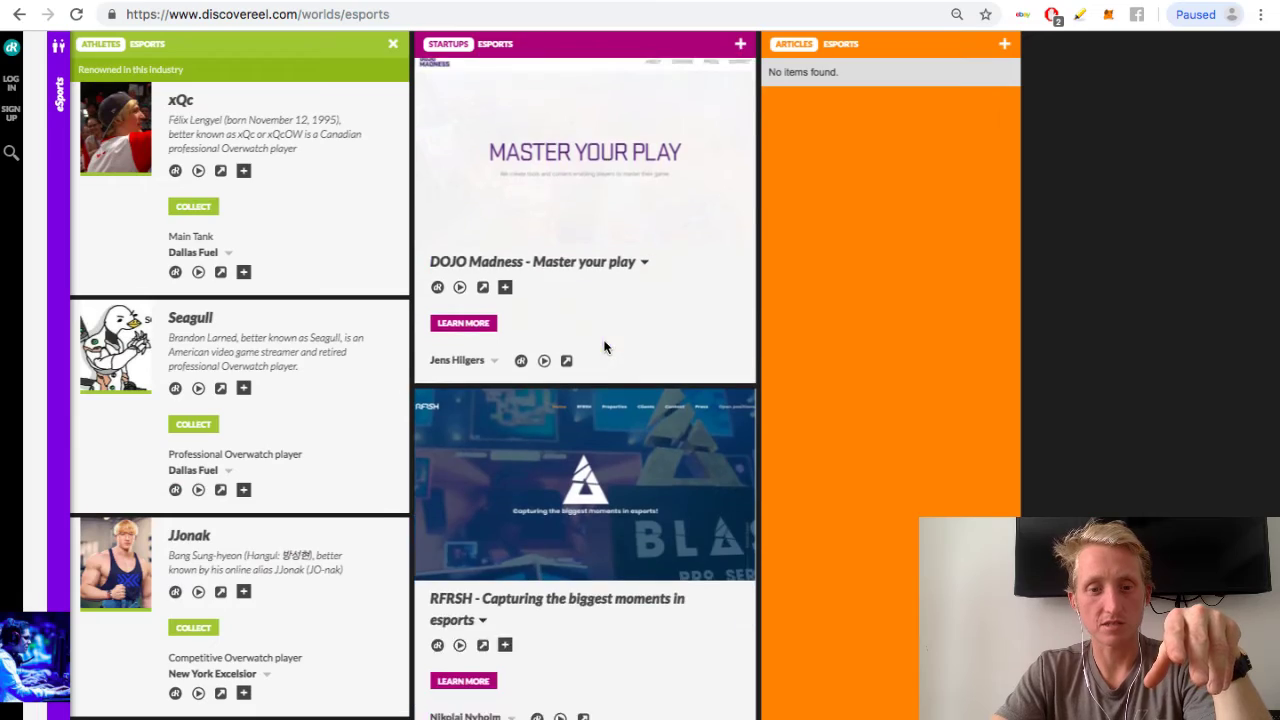
pyautogui.scroll(-5, 603, 346)
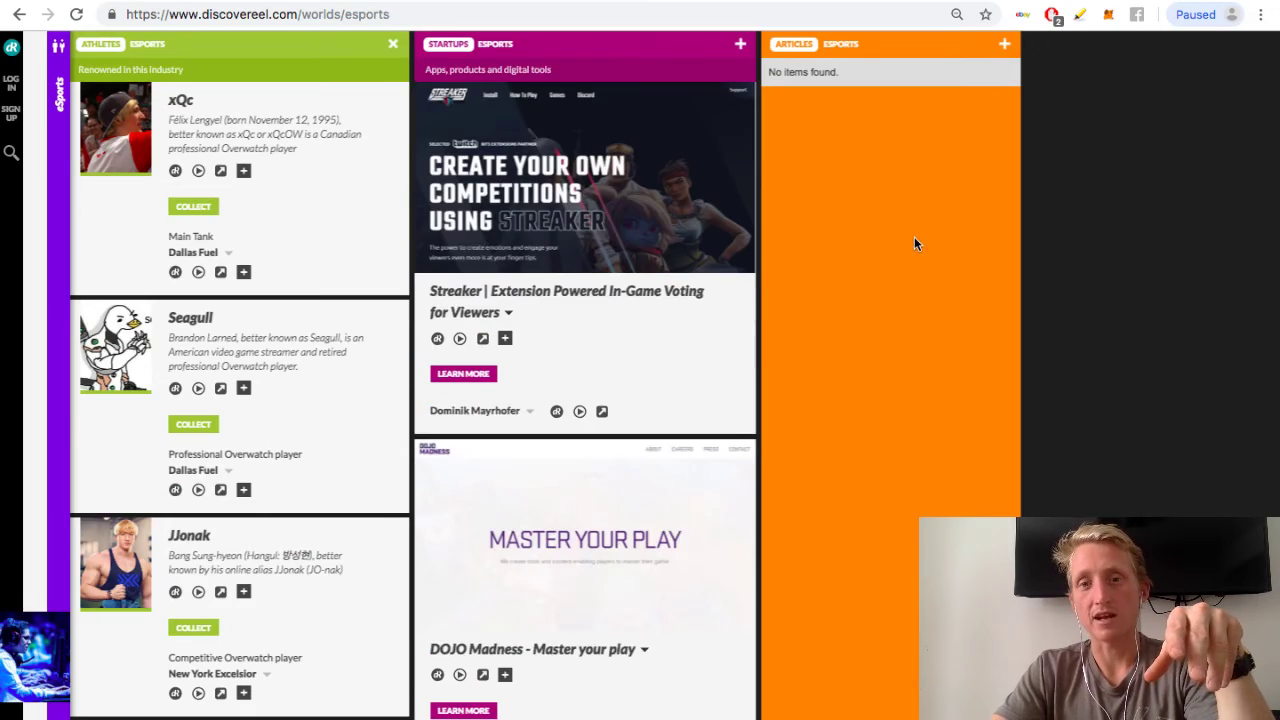
pyautogui.hscroll(-10, 1183, 334)
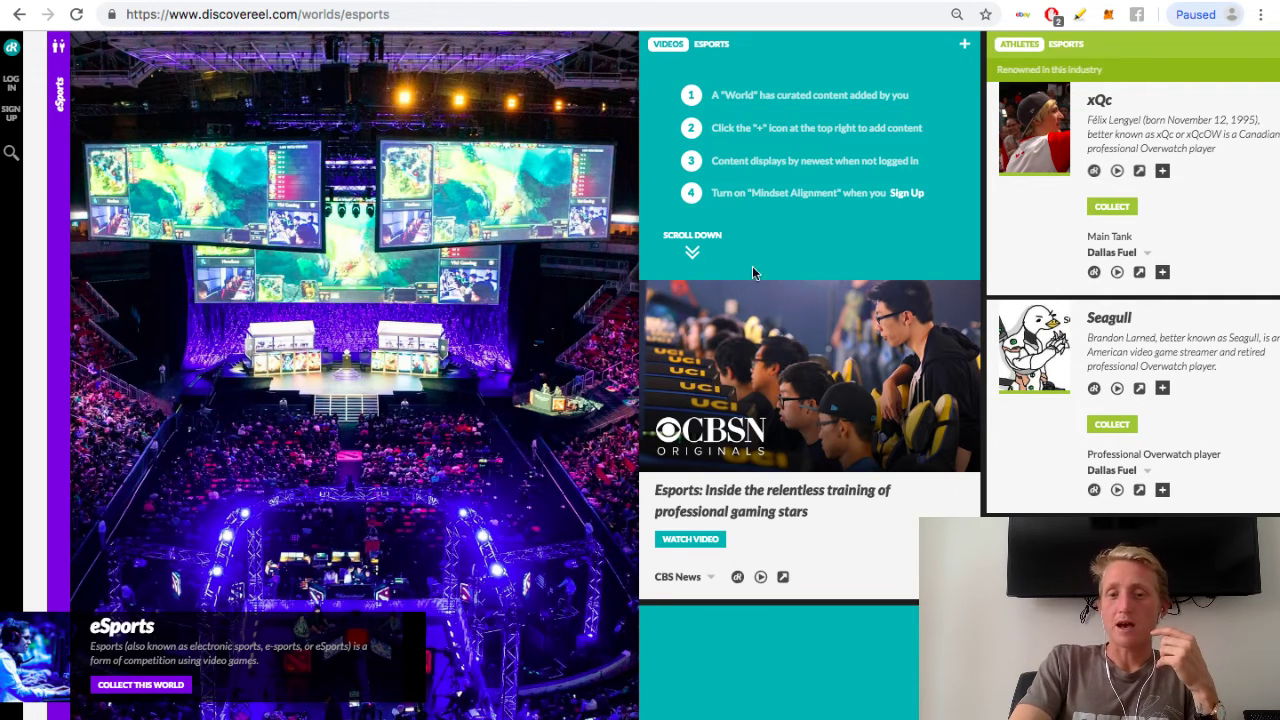
pyautogui.hscroll(5, 455, 442)
pyautogui.hscroll(2, 455, 442)
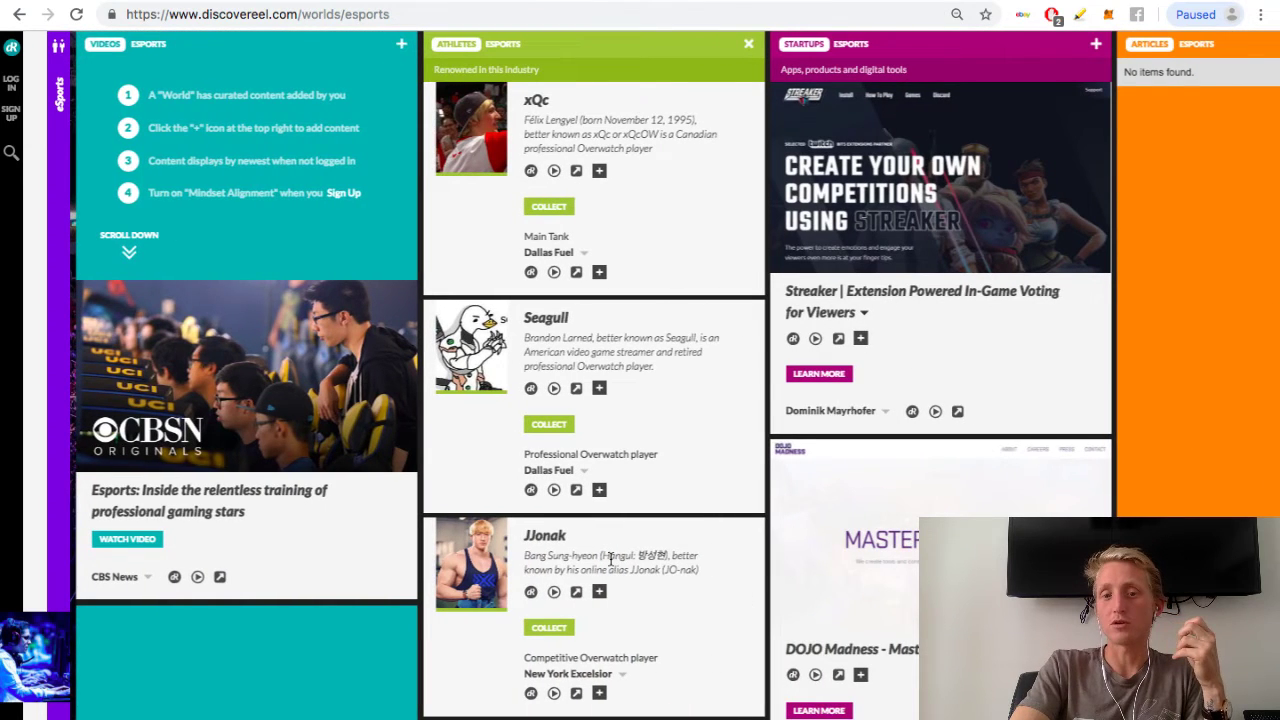
pyautogui.hscroll(-1, 610, 560)
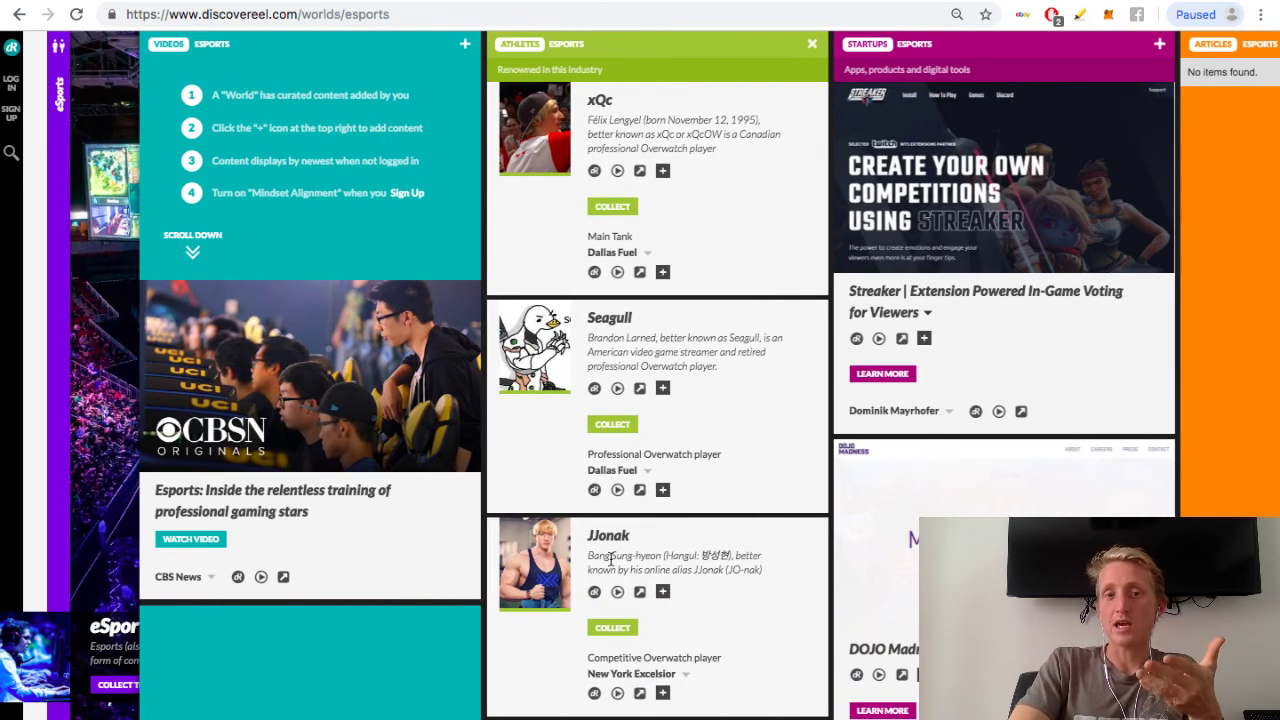
pyautogui.scroll(-6, 948, 380)
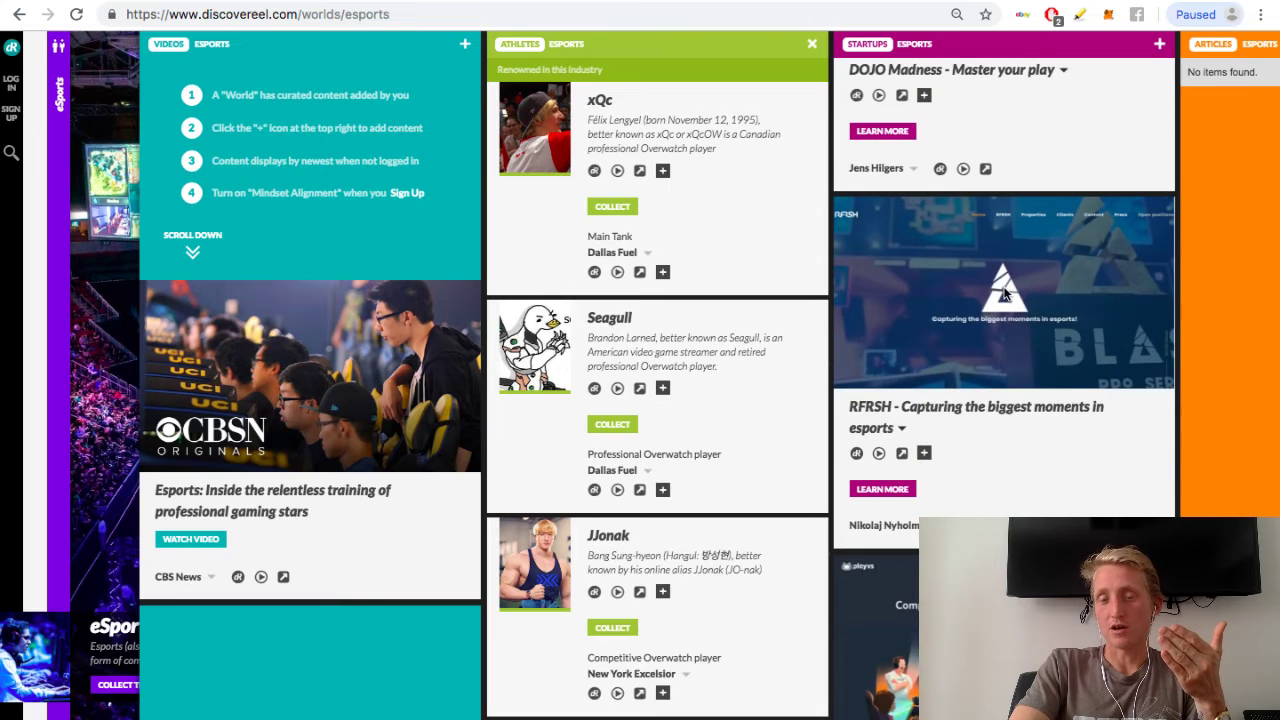
pyautogui.scroll(6, 1005, 292)
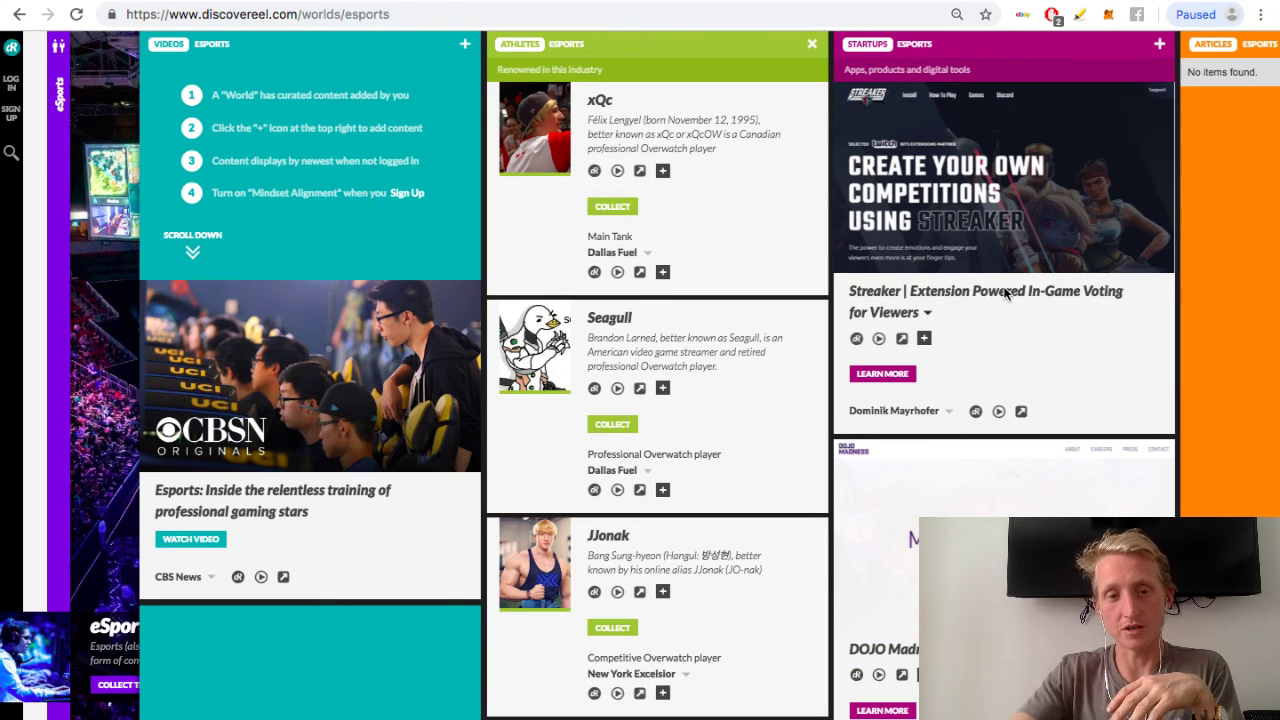
pyautogui.hscroll(-3, 78, 440)
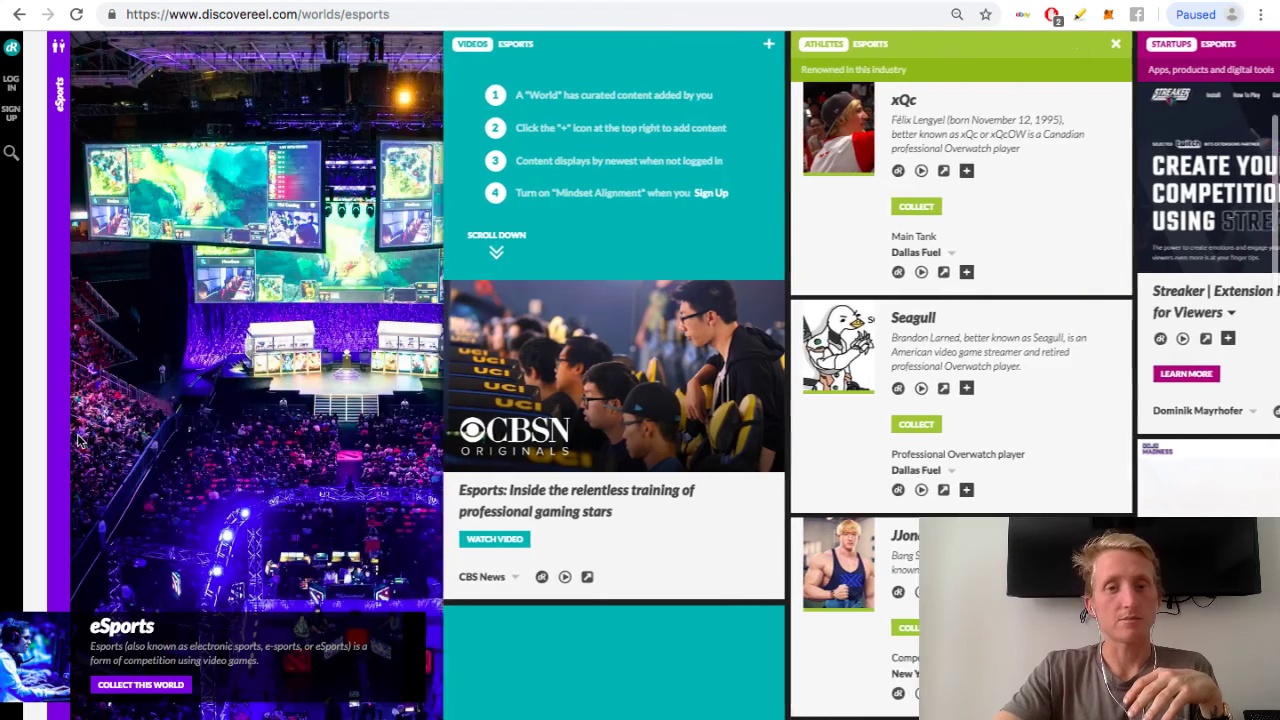
pyautogui.hscroll(-2, 78, 440)
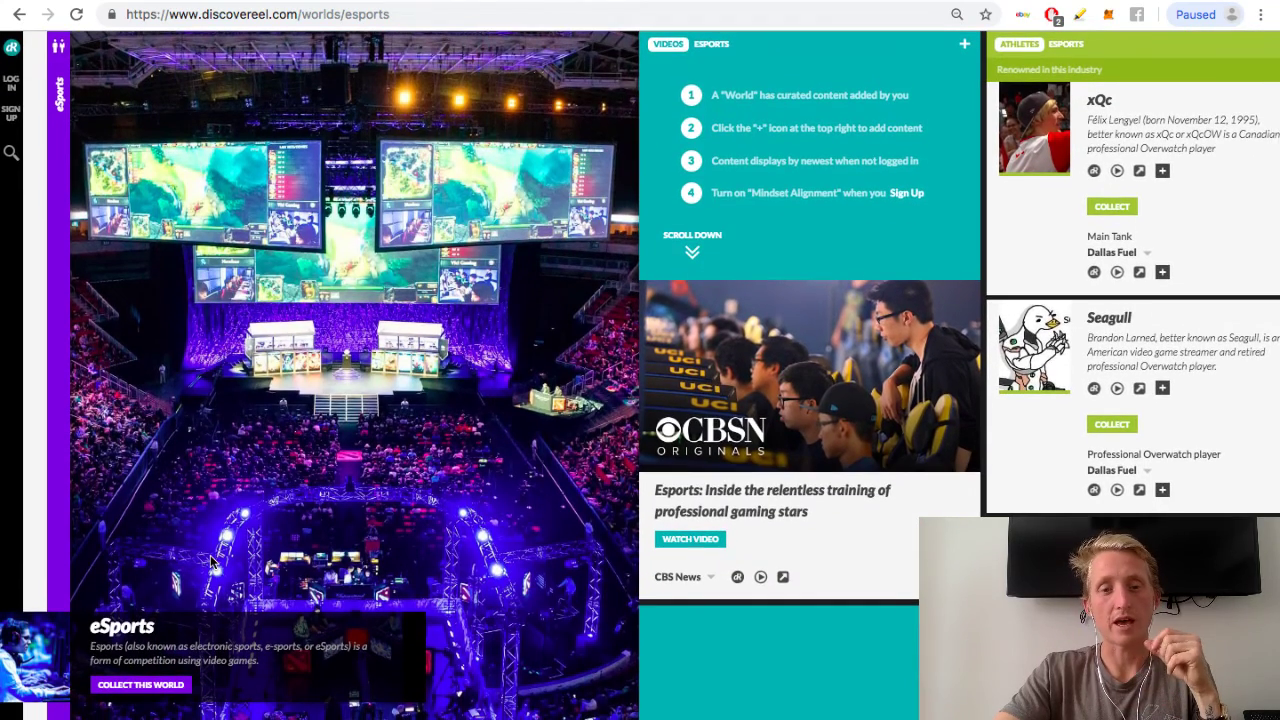